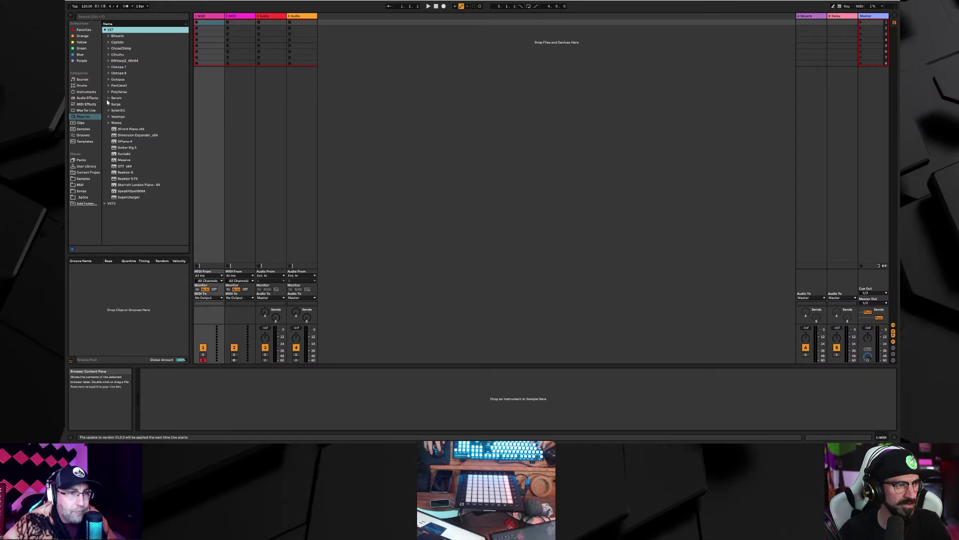
Step: Load the Serum x64 plug-in onto the first MIDI track and select its "BASS - Space Monster" preset from the Cymatics Hybrid Trap folder
click(108, 98)
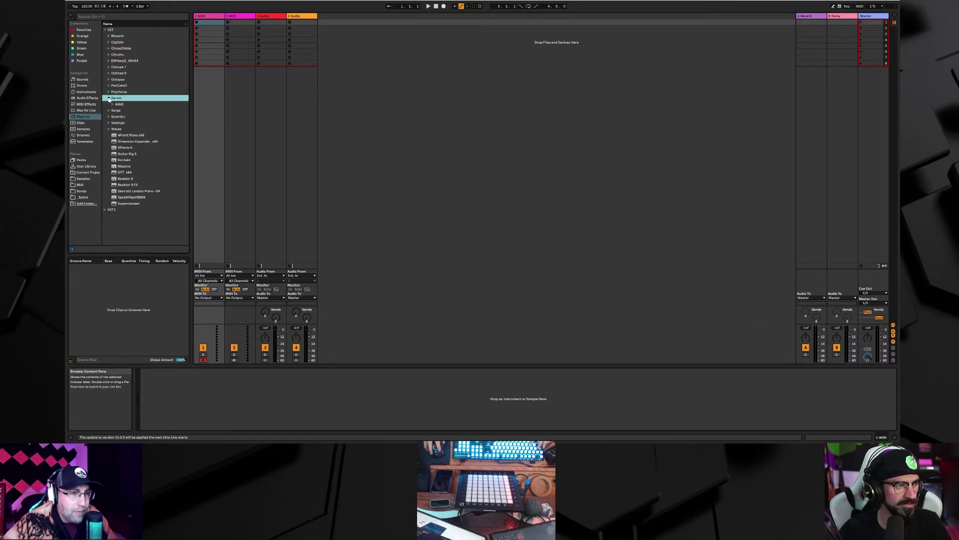
click(132, 110)
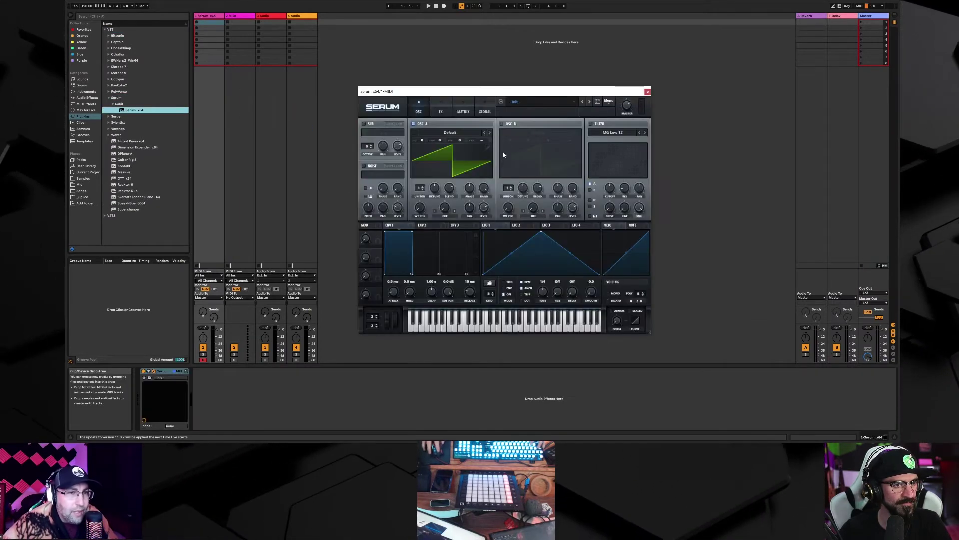
click(530, 101)
mouse_move(553, 252)
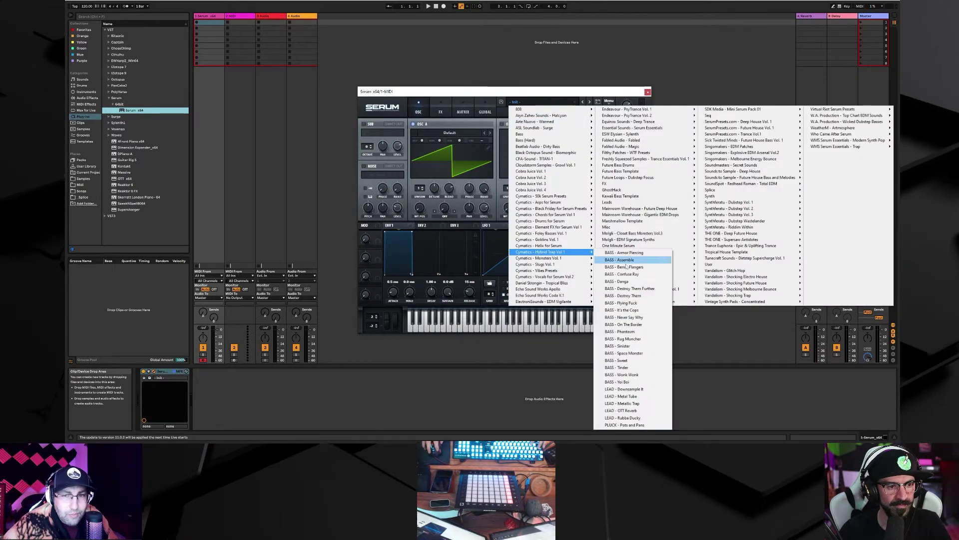
click(623, 353)
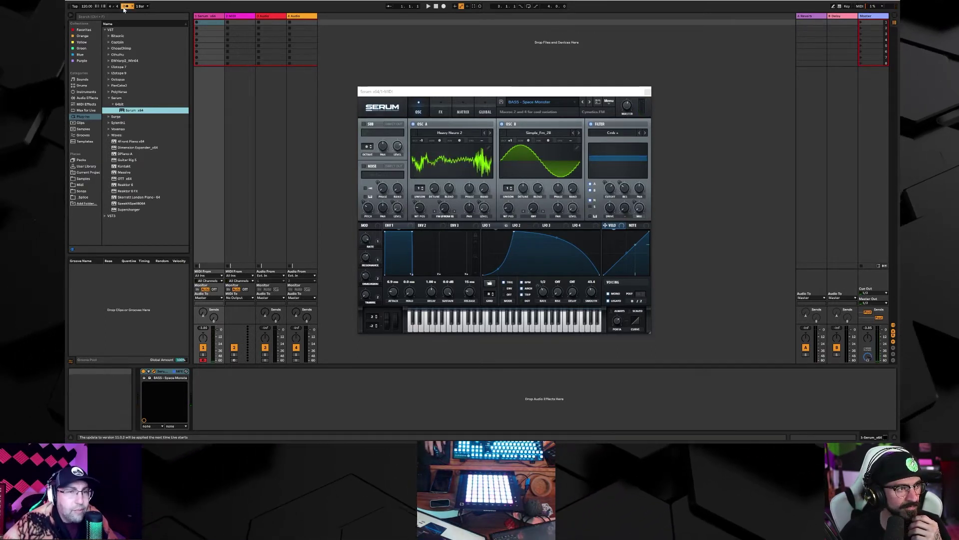
Step: Record a MIDI clip into the first clip slot of the armed Serum track and move the synth window out of the way
click(204, 360)
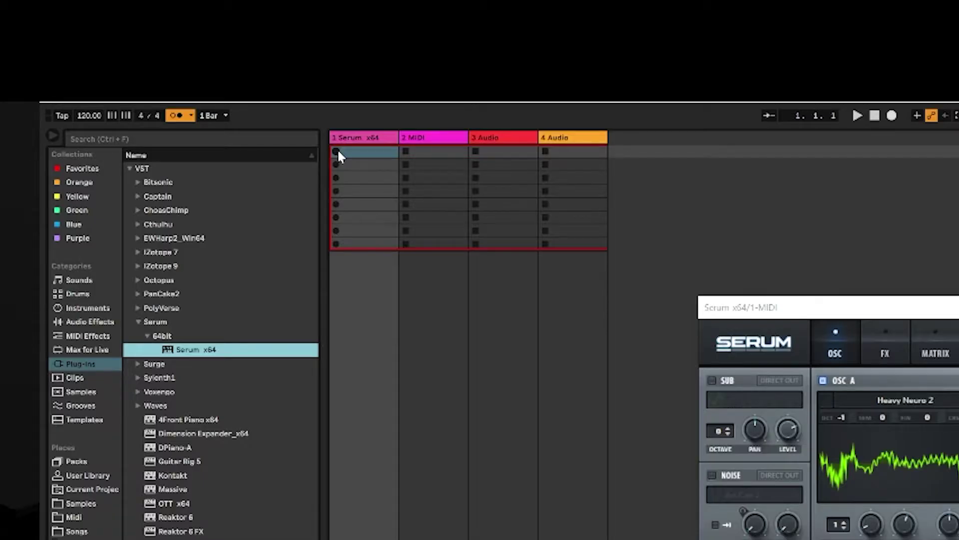
click(336, 151)
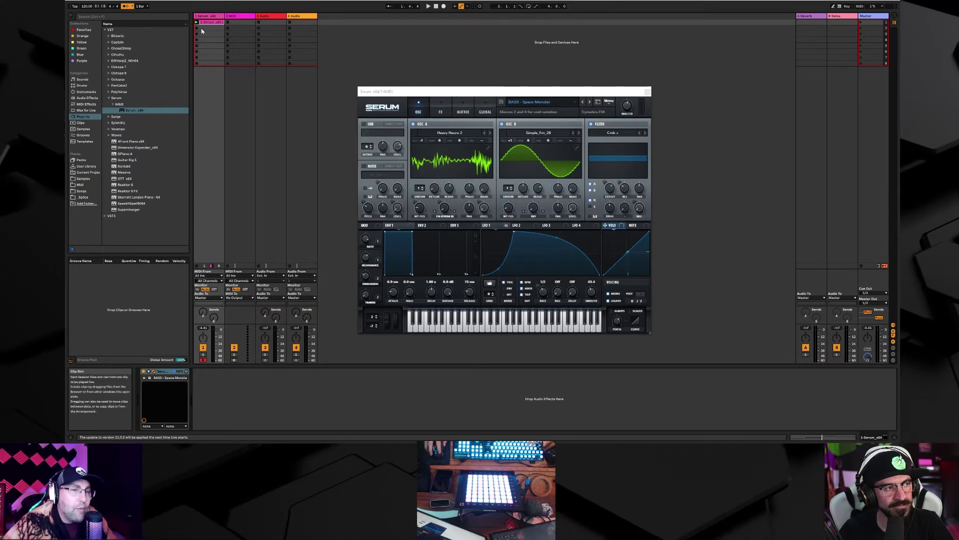
drag(494, 91, 602, 41)
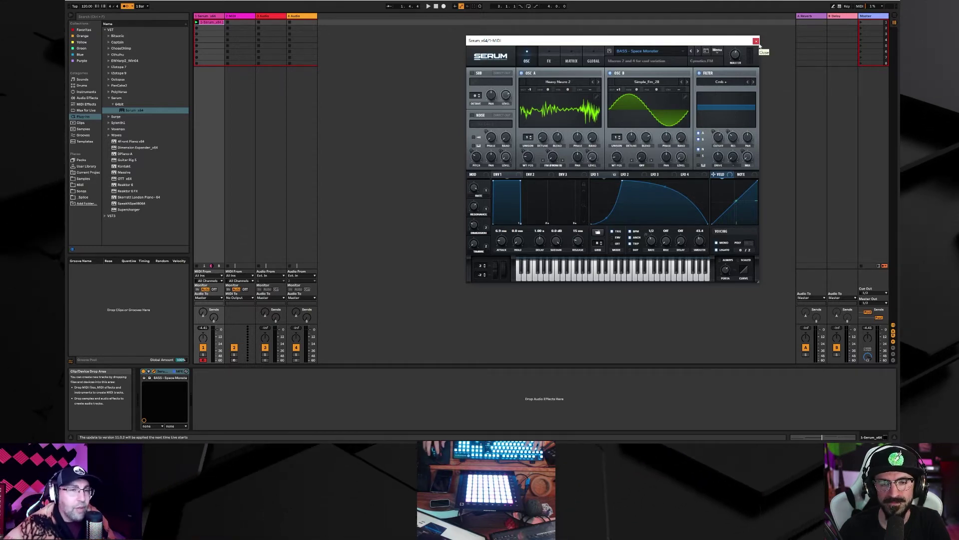
click(543, 310)
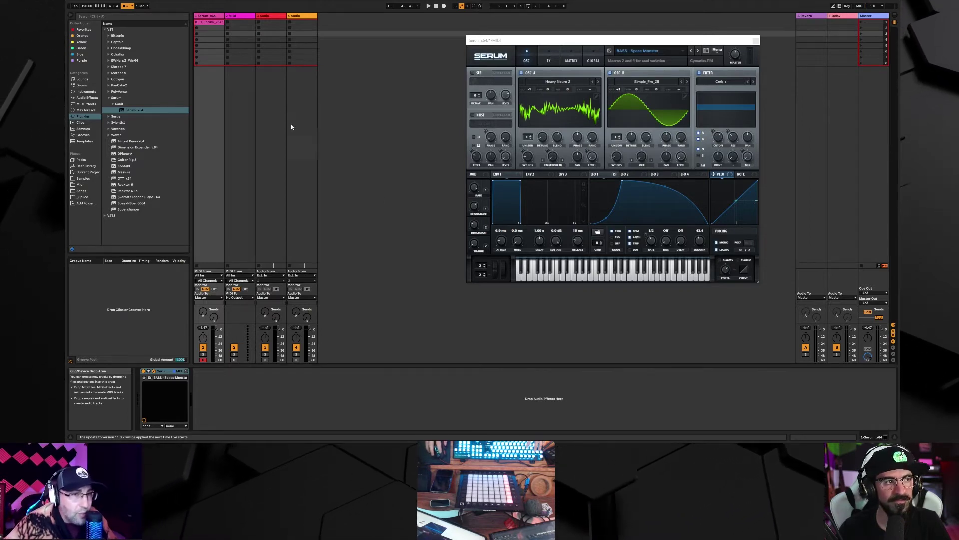
Step: Delete the unused MIDI track and the two audio tracks, keeping only the Serum track
click(248, 19)
shift+click(306, 20)
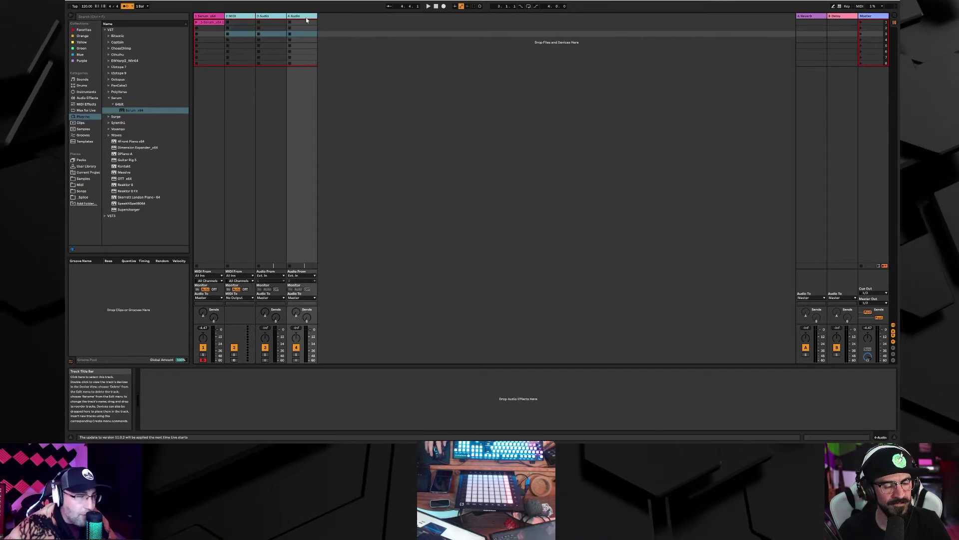
key(Delete)
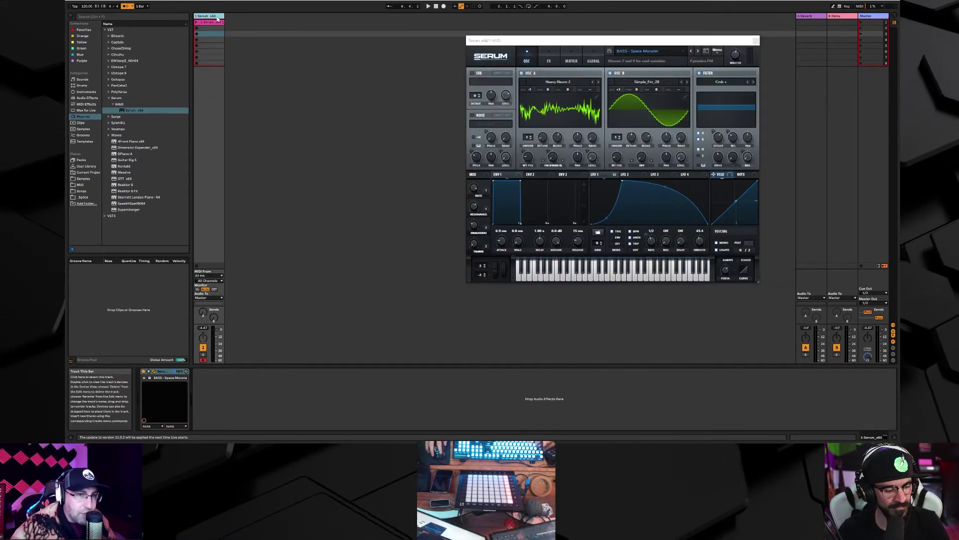
Step: Duplicate the Serum track twice, remove the copied clips from both duplicates, and close the synth window
key(ctrl+d)
key(ctrl+d)
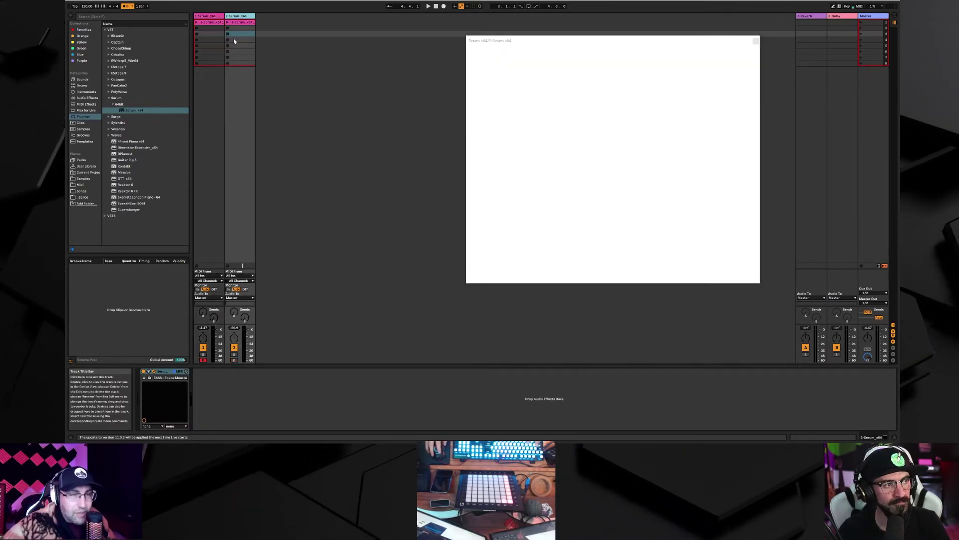
key(Delete)
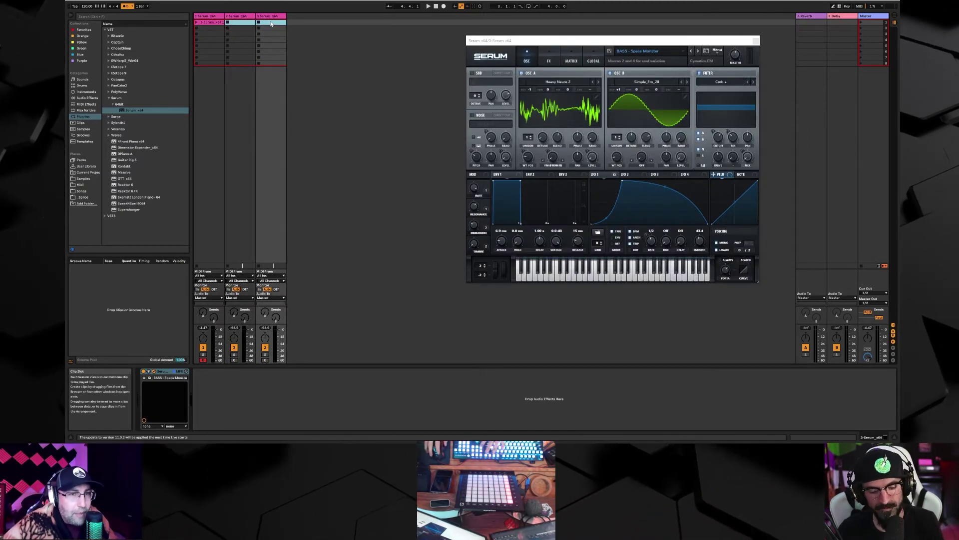
click(323, 39)
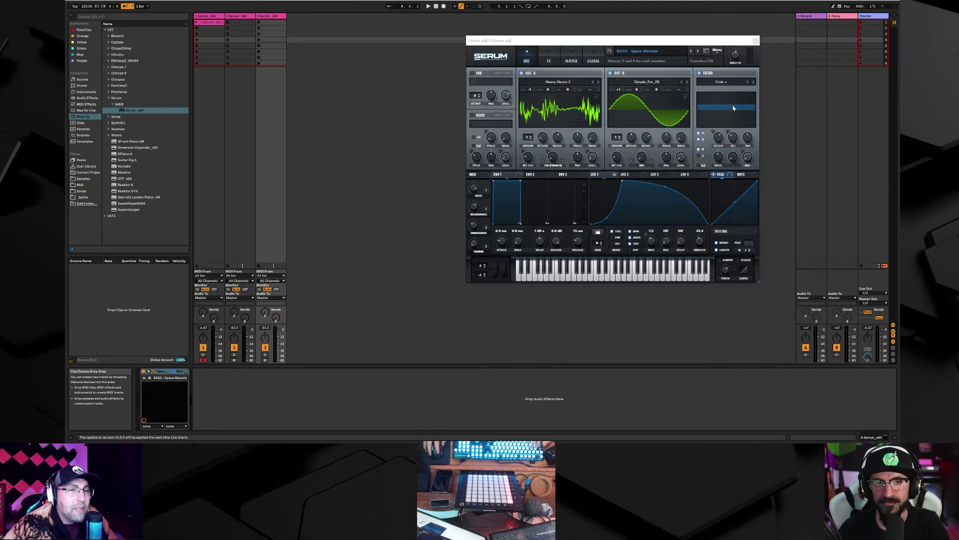
click(757, 41)
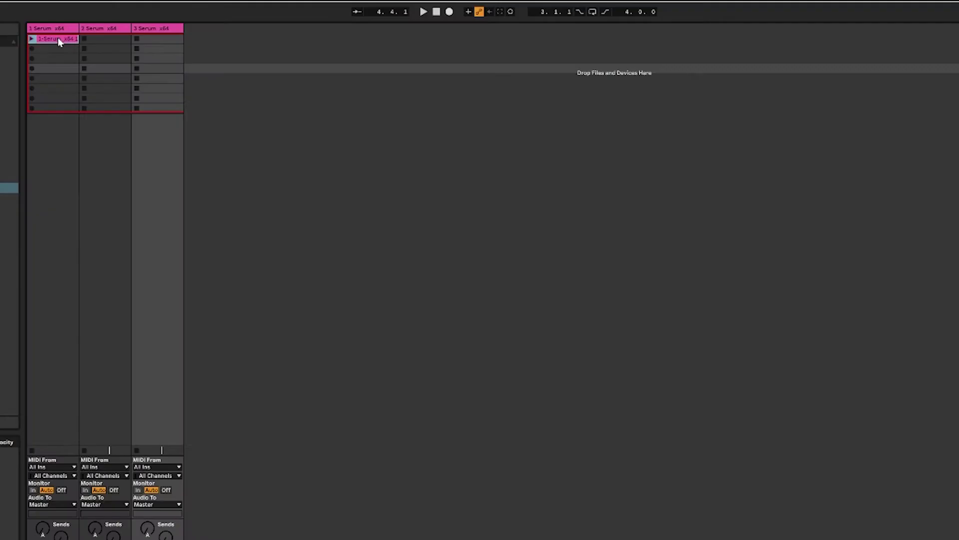
Step: Copy the recorded session clip into the Arrangement at bar 1 of the first Serum track and close the synth window
key(Tab)
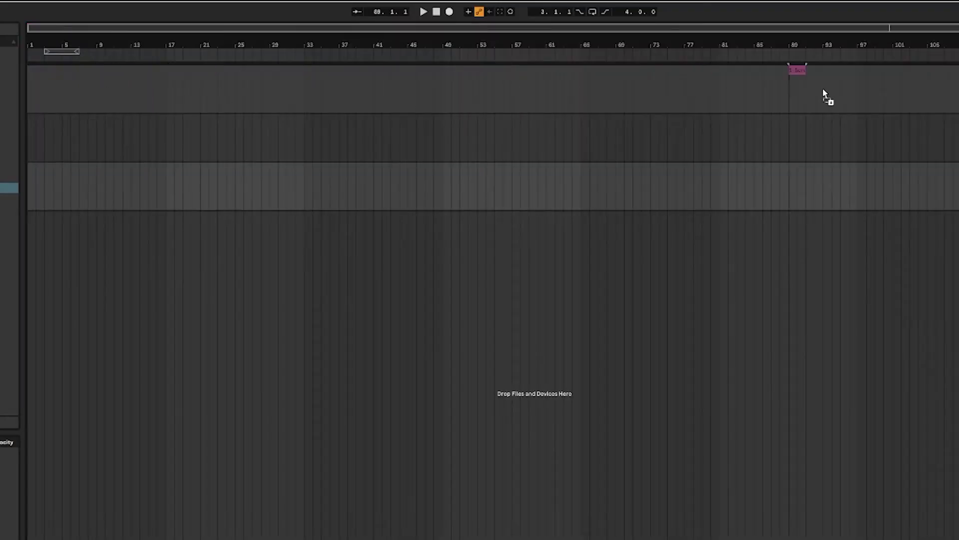
drag(30, 85, 30, 86)
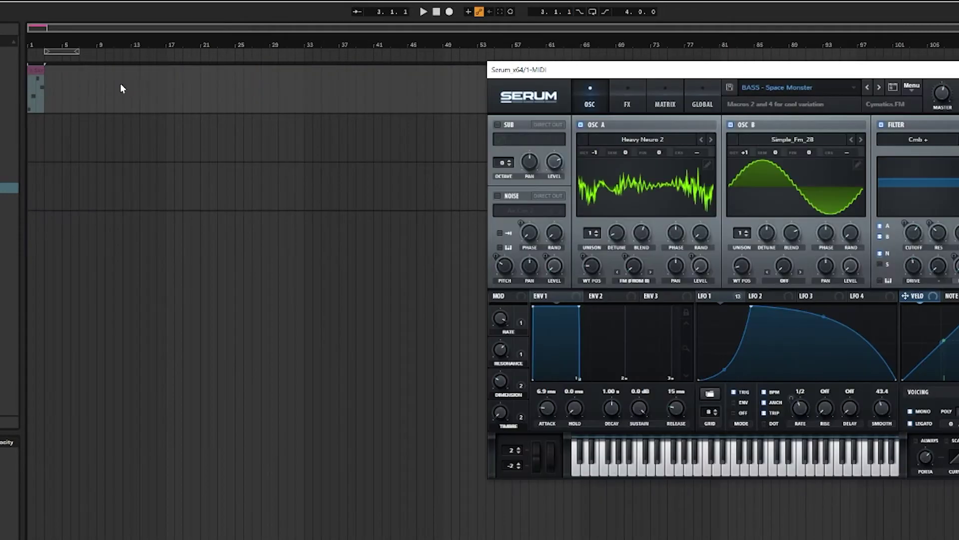
click(958, 70)
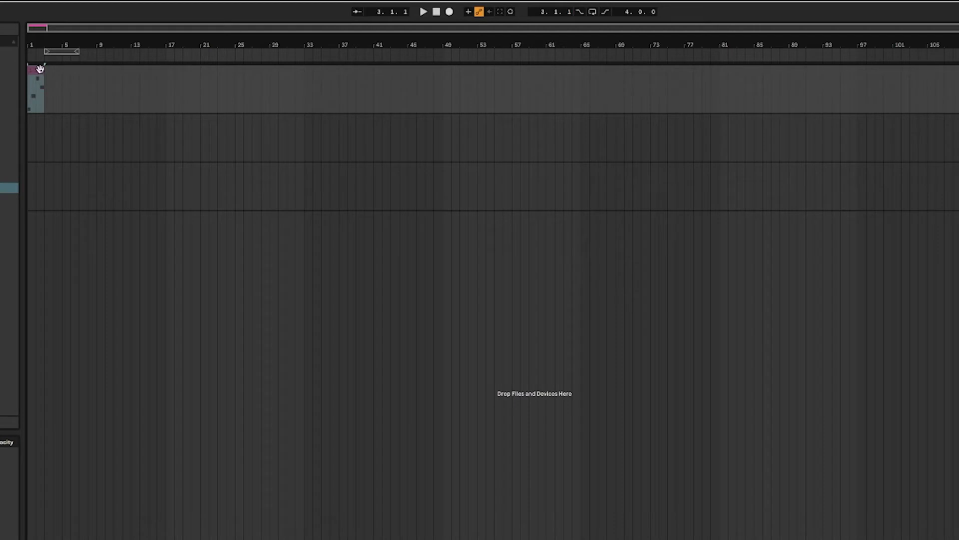
Step: Return the first Serum track to arrangement playback and try extending its clip to about bar 45
drag(51, 69, 414, 82)
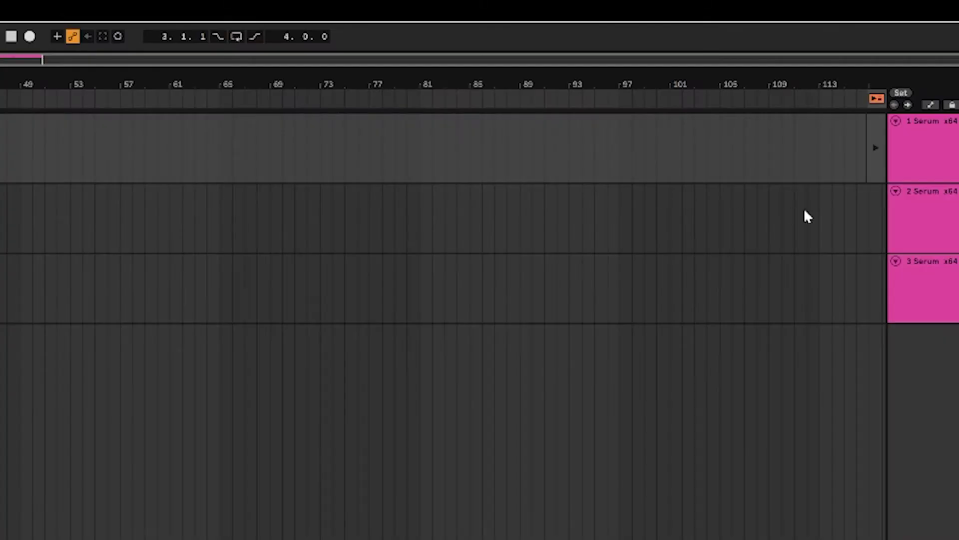
click(881, 156)
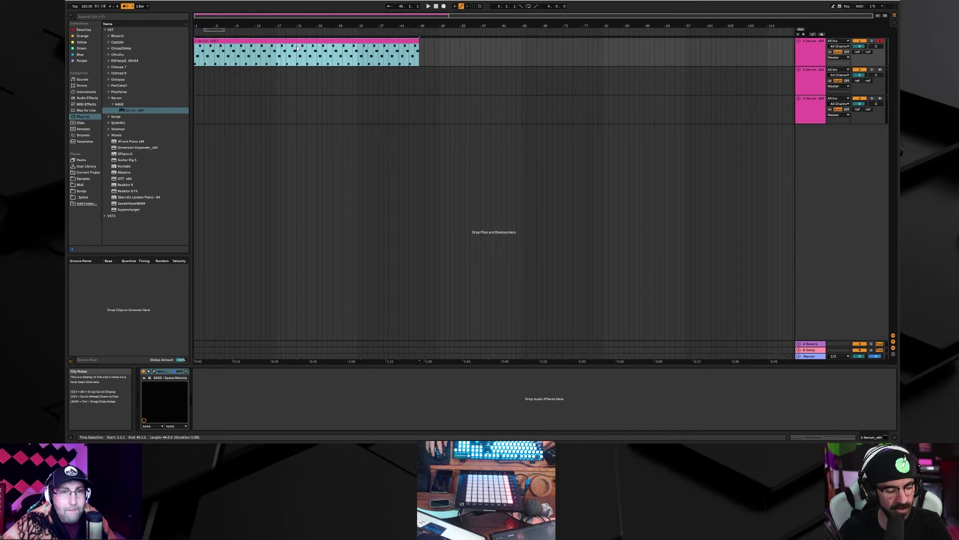
key(ctrl+z)
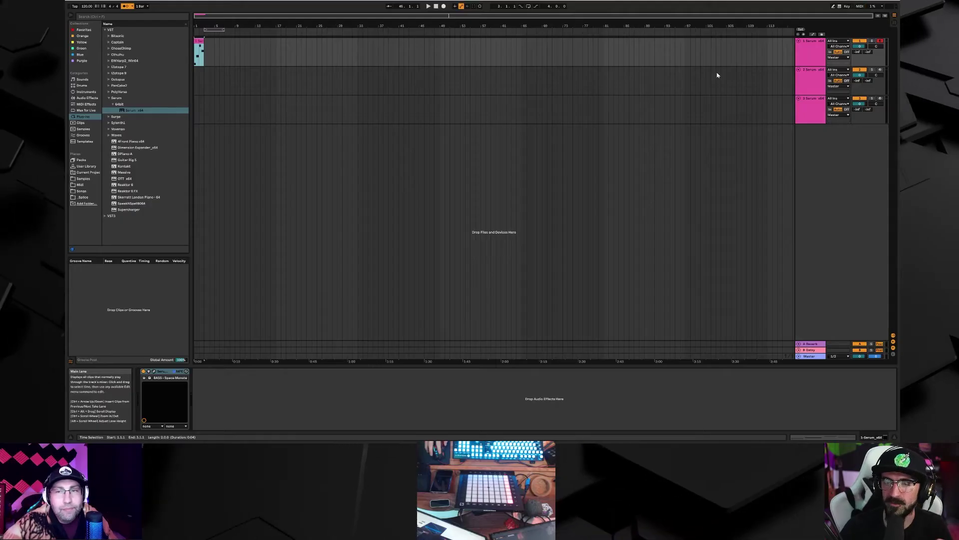
Step: Alternate between the Arrangement and Session views to compare them, ending in the Session view
key(Tab)
key(Tab)
key(Tab)
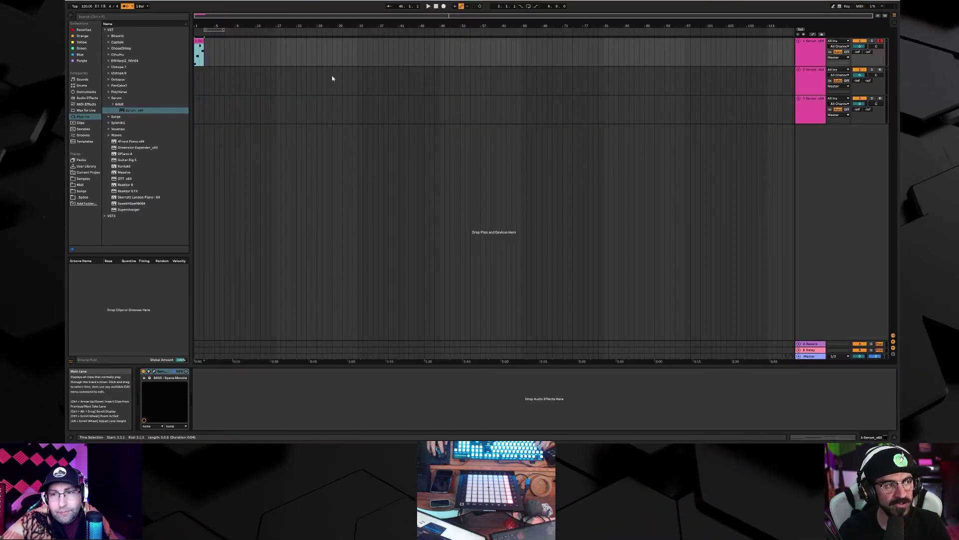
key(Tab)
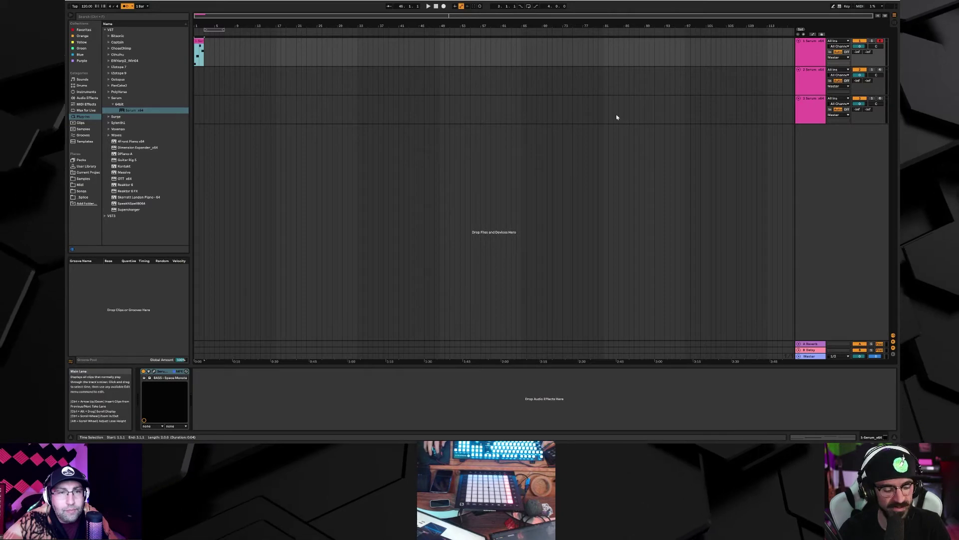
key(Tab)
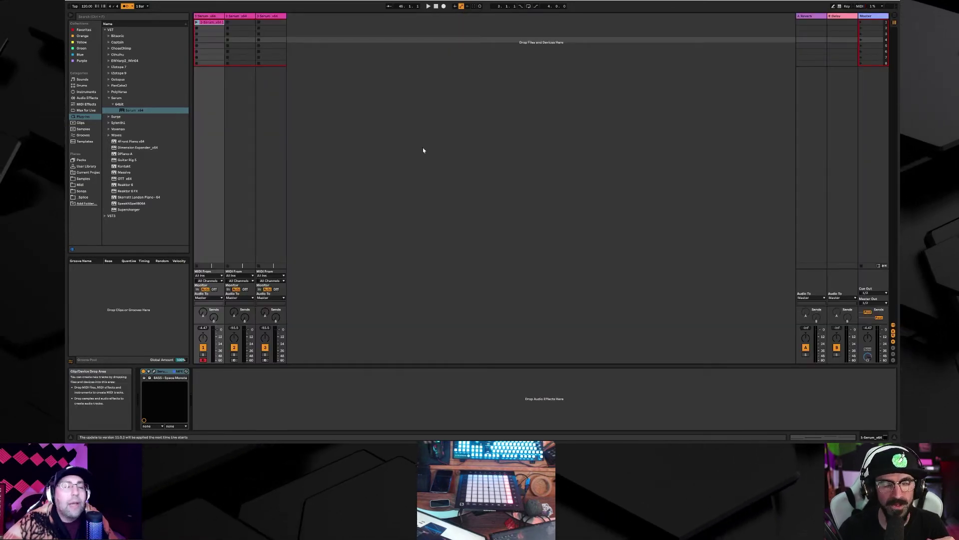
Step: Open the recorded clip's notes and copy the clip into the Arrangement at bar 3 of the second Serum track
click(217, 24)
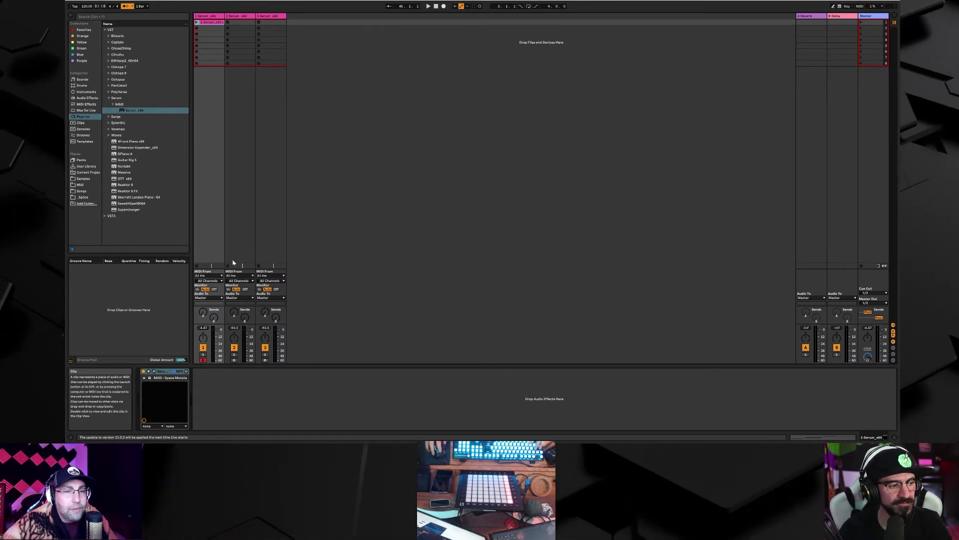
double_click(214, 23)
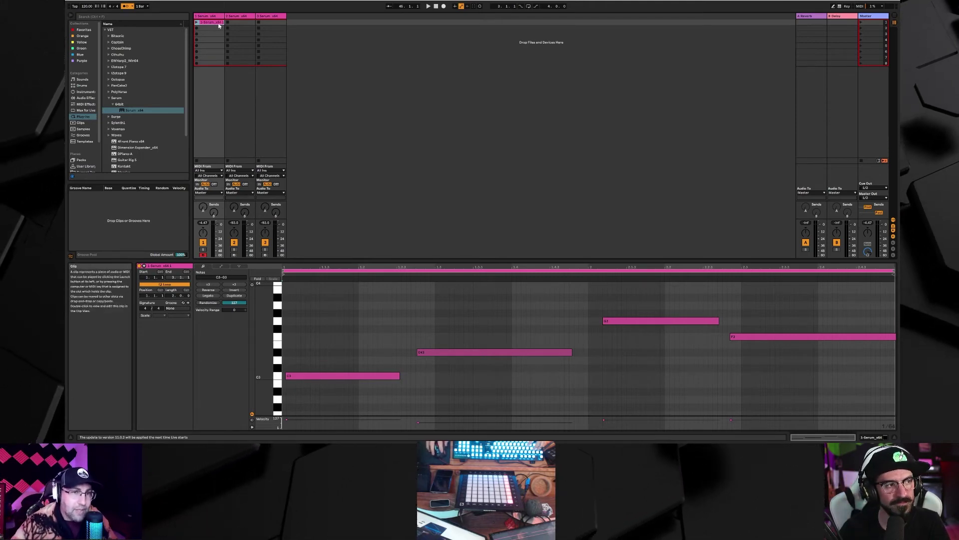
drag(212, 22, 207, 80)
key(Tab)
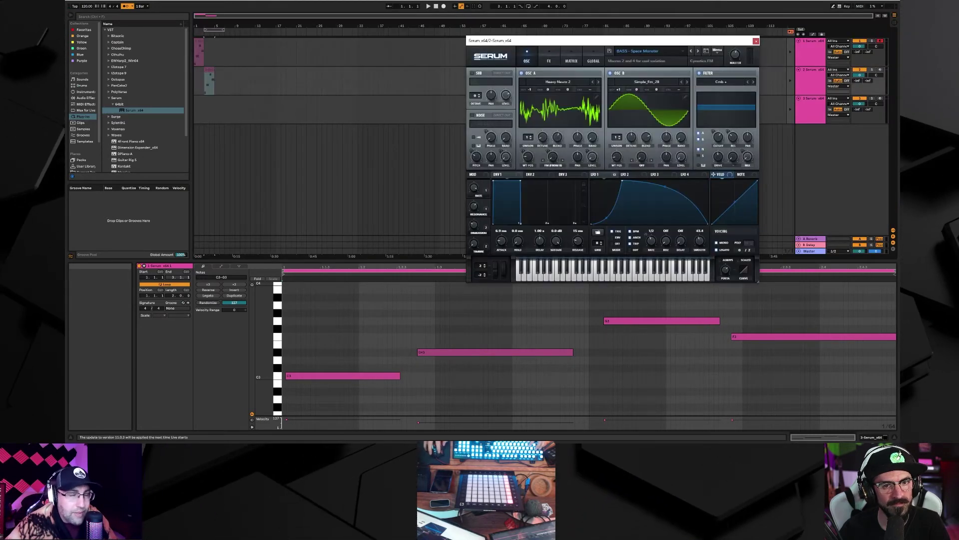
click(756, 41)
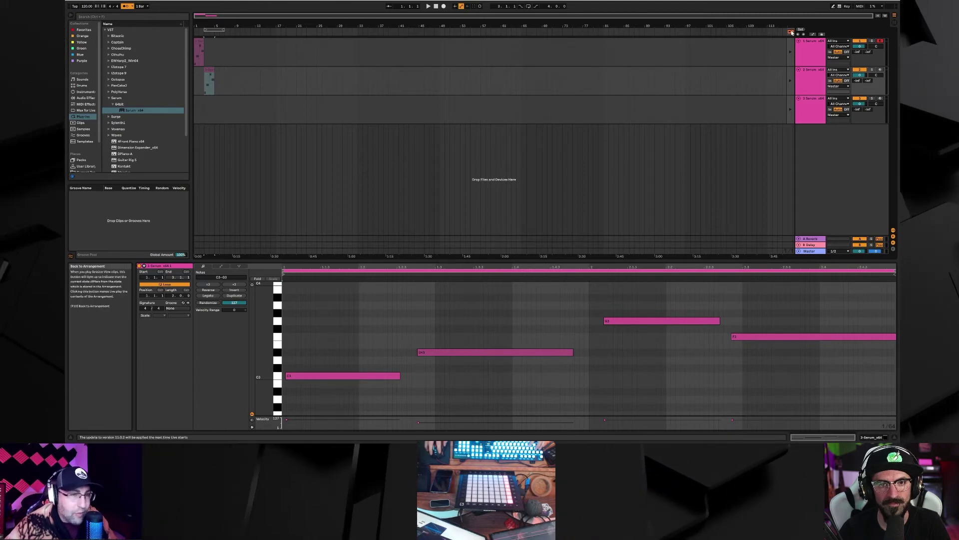
Step: Return all tracks to arrangement playback, check the clips in the Arrangement, and go back to the Session view
key(Tab)
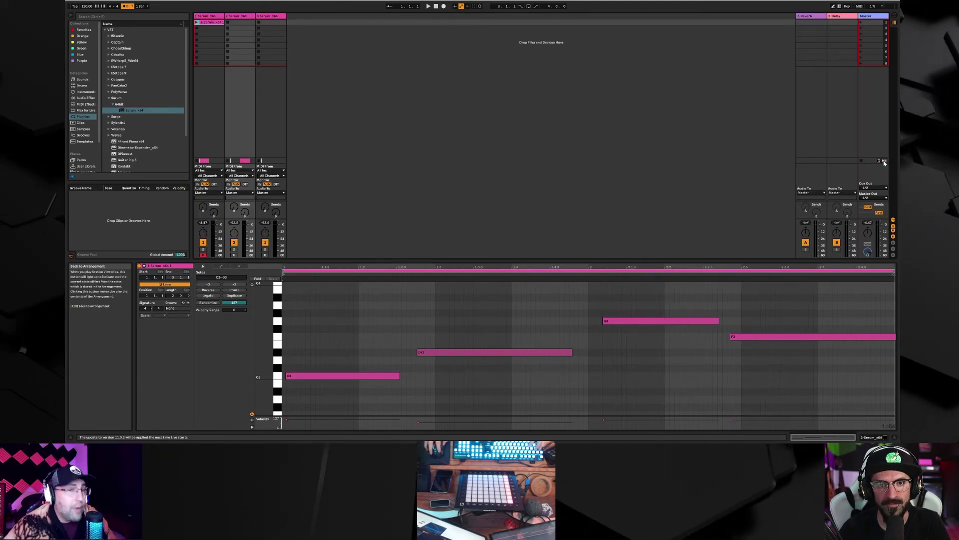
key(Tab)
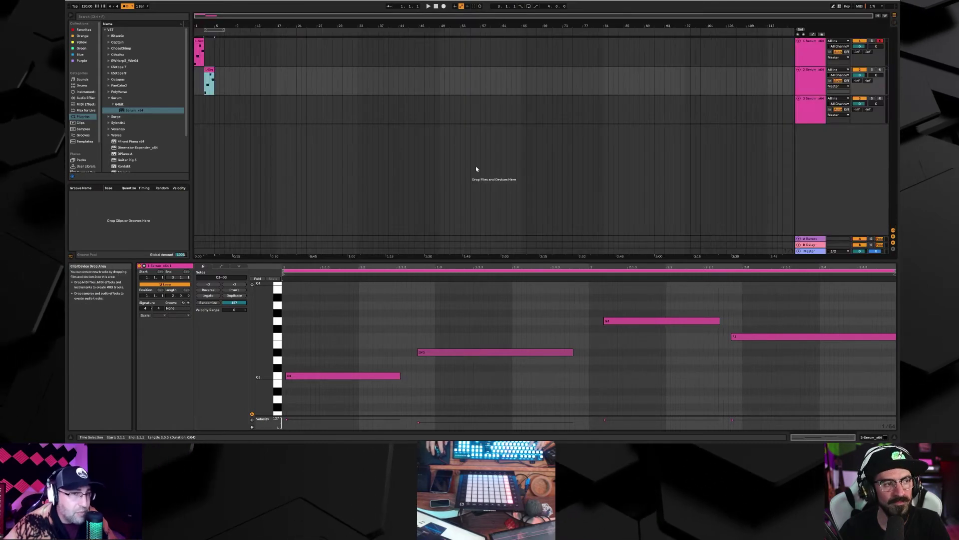
key(Tab)
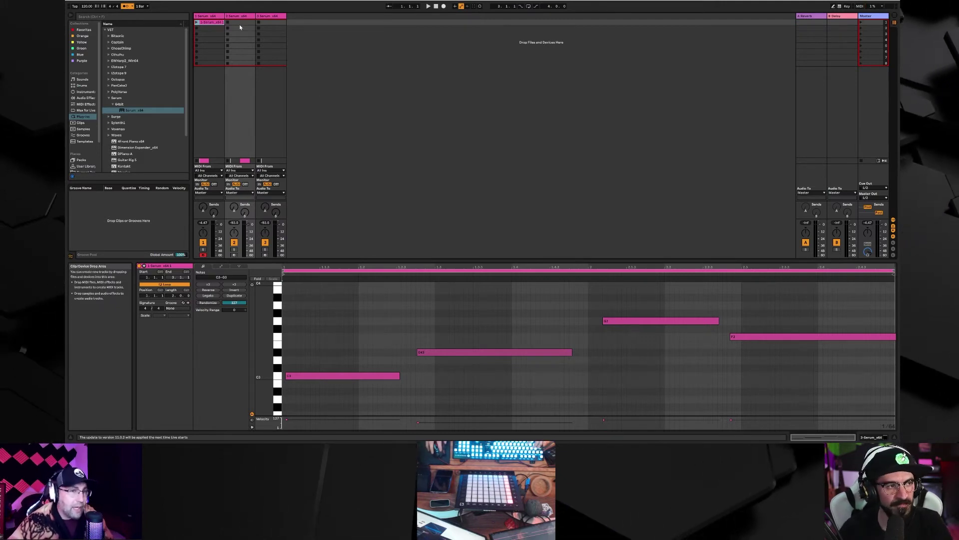
Step: Replace the existing tracks with two empty audio tracks and place the "Not Alone - 2020 - ReMastered v3" audio in the first track's first slot
key(ctrl+n)
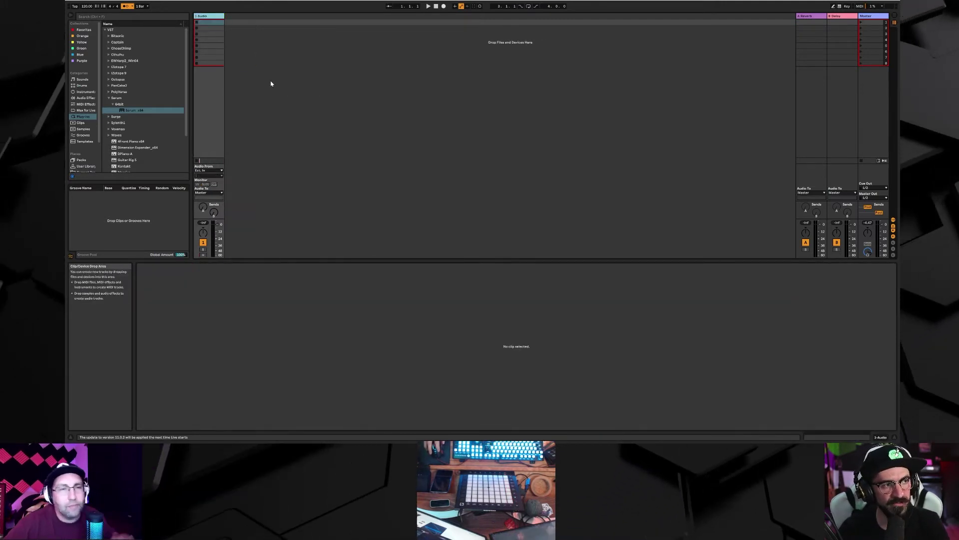
key(ctrl+t)
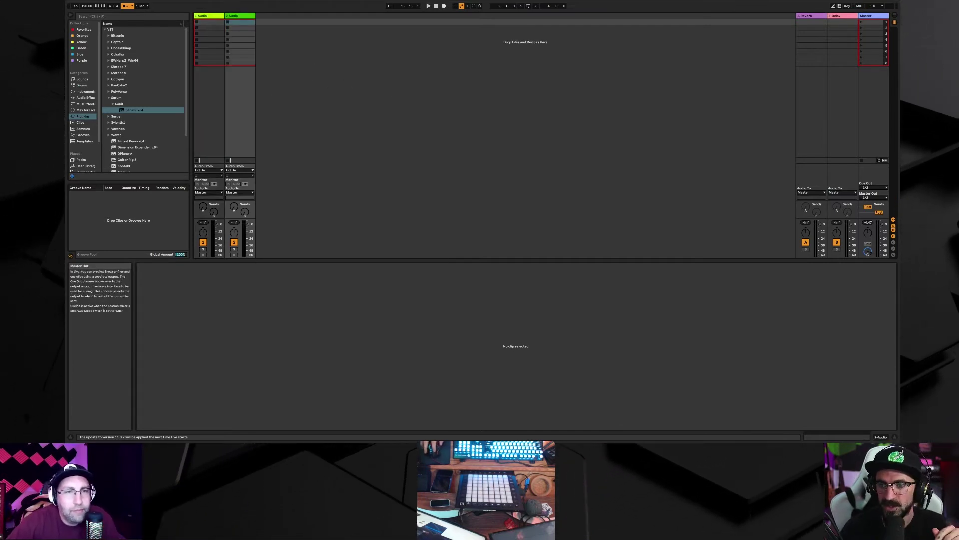
drag(208, 34, 205, 23)
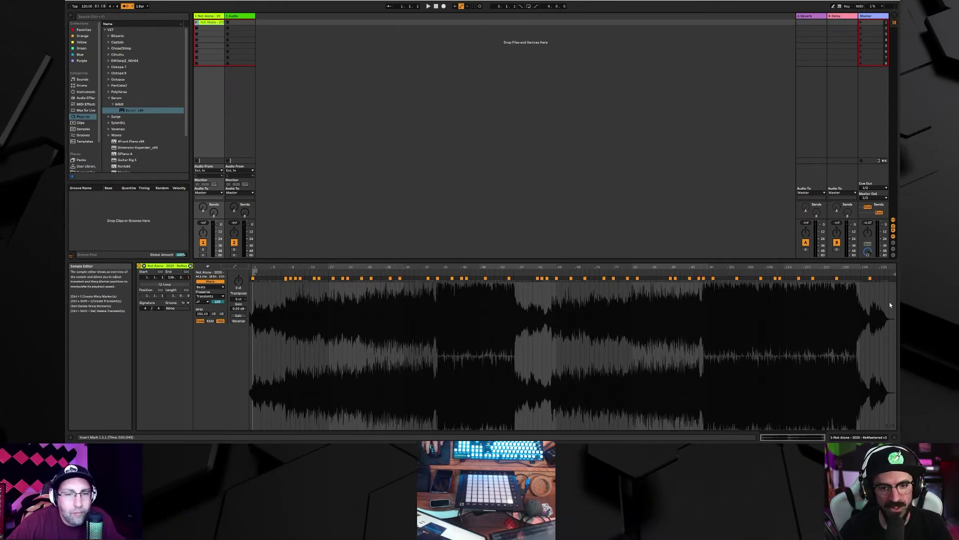
Step: Delete the automatically placed warp markers across the whole "Not Alone" sample
drag(889, 306, 227, 322)
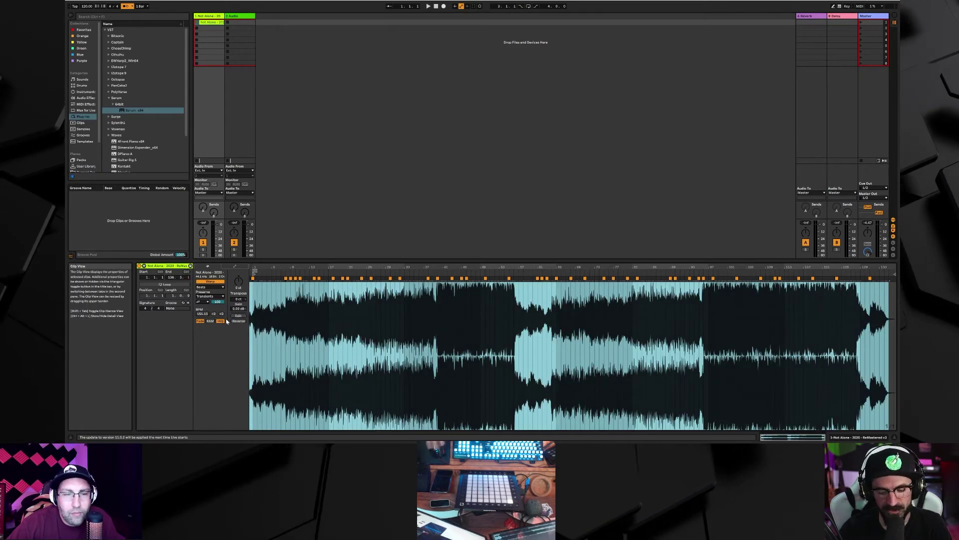
key(Delete)
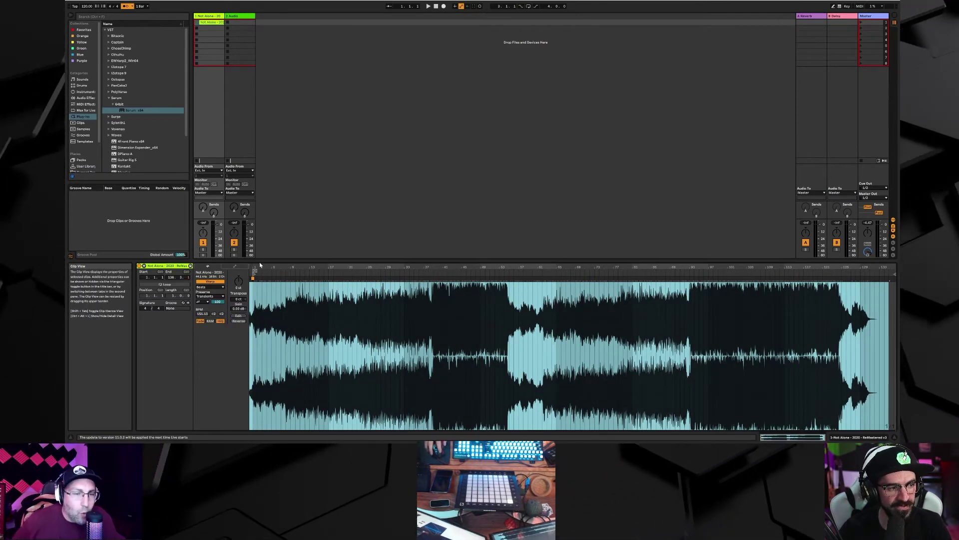
Step: Move the warp marker at the start of the "Not Alone" waveform so the audio begins at position 1.1.1
drag(259, 265, 433, 261)
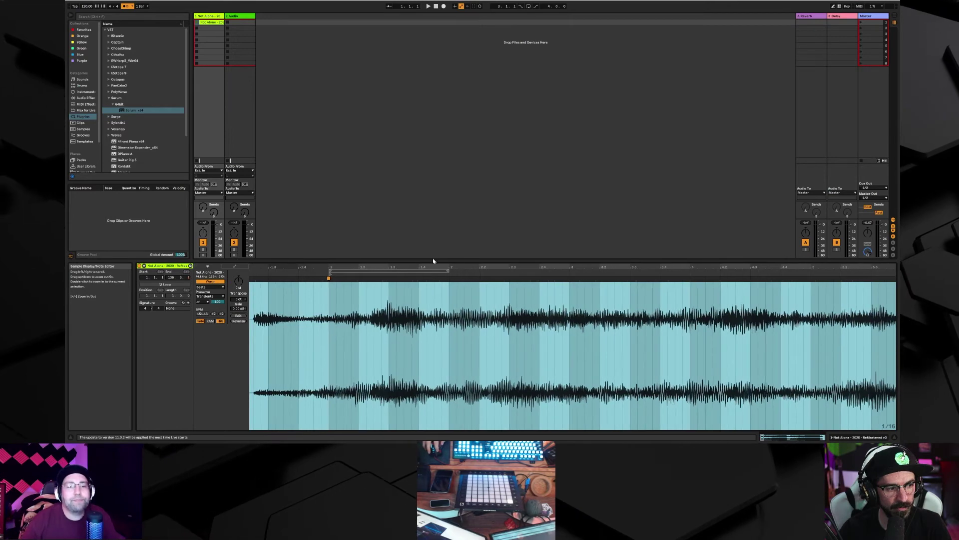
click(252, 282)
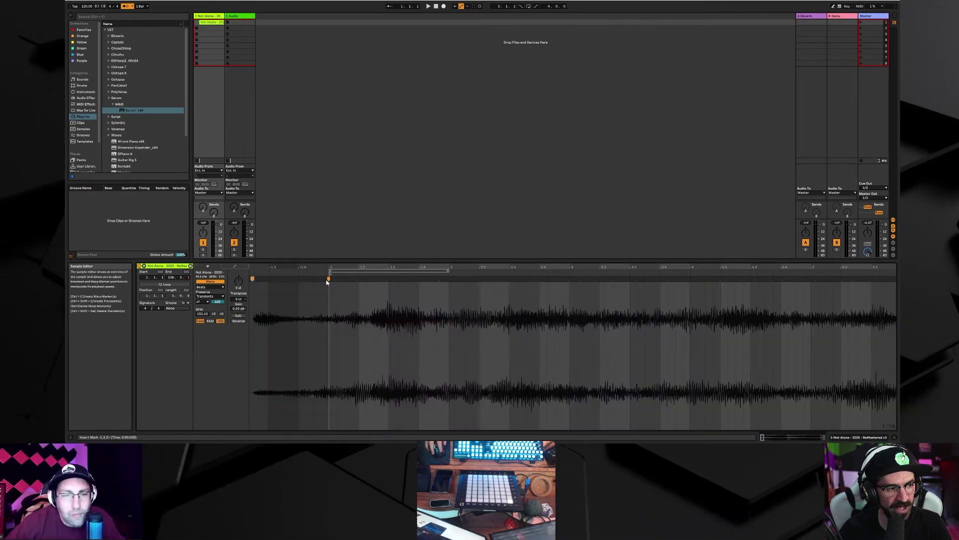
drag(252, 278, 328, 278)
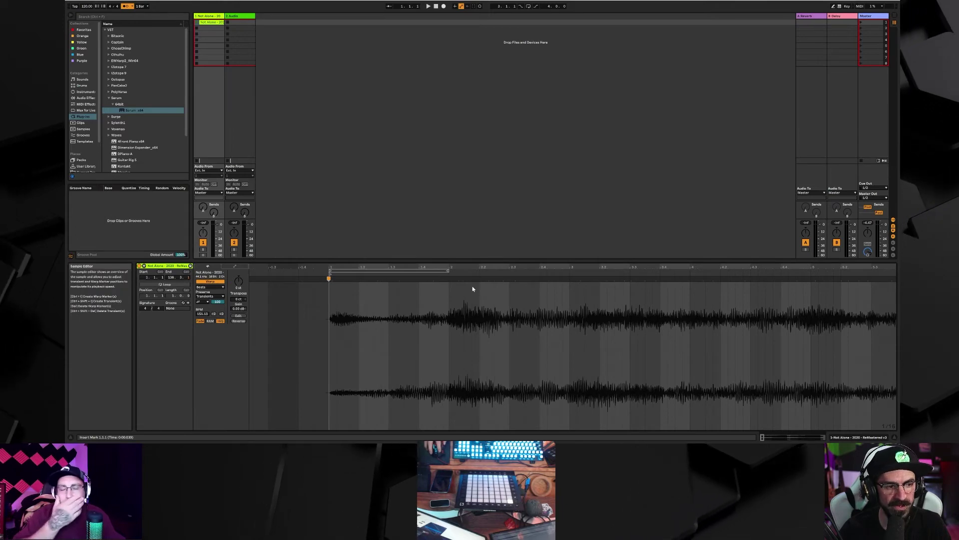
drag(528, 267, 269, 267)
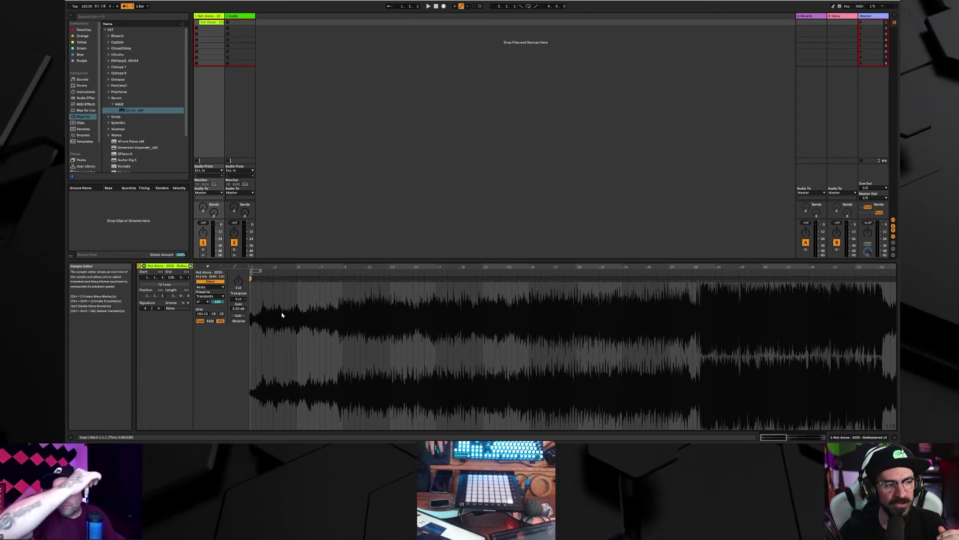
drag(257, 266, 277, 297)
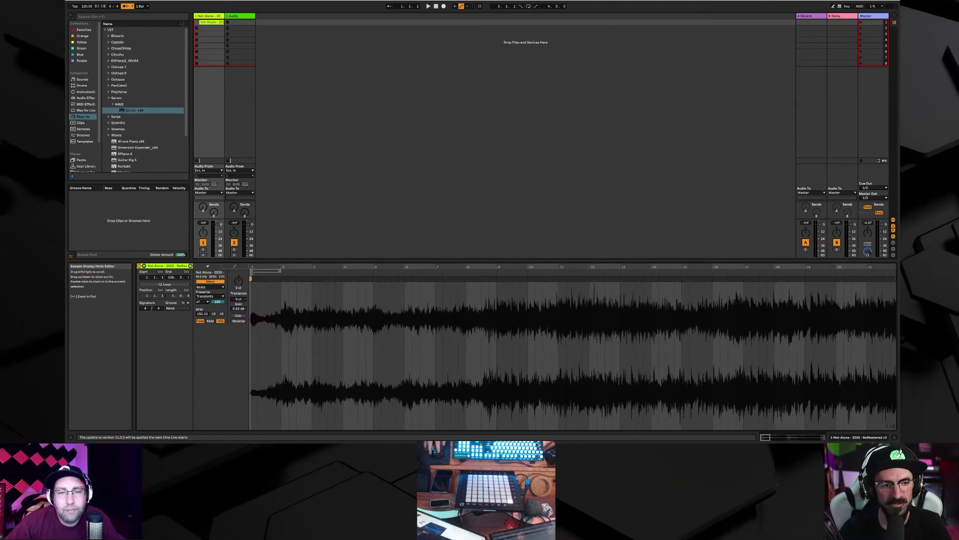
drag(250, 268, 250, 240)
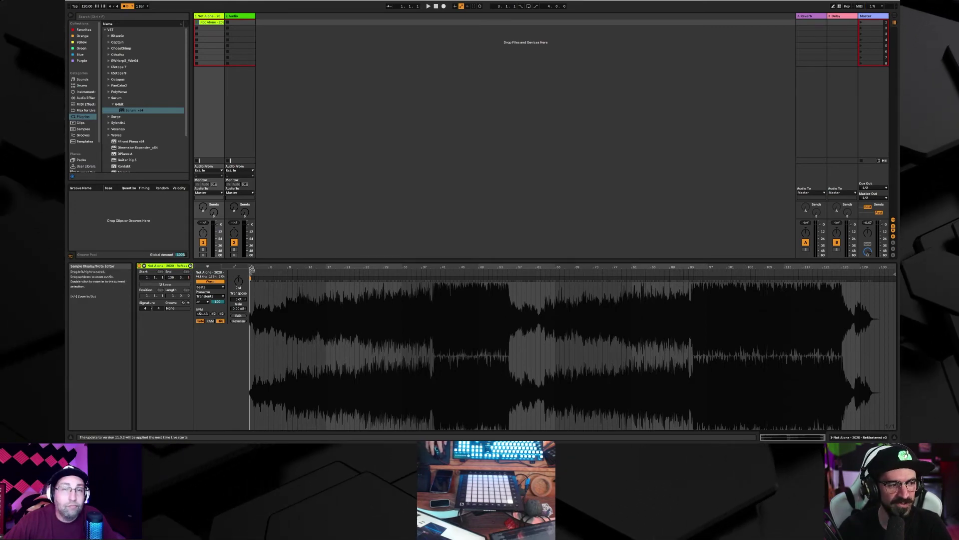
drag(252, 268, 253, 272)
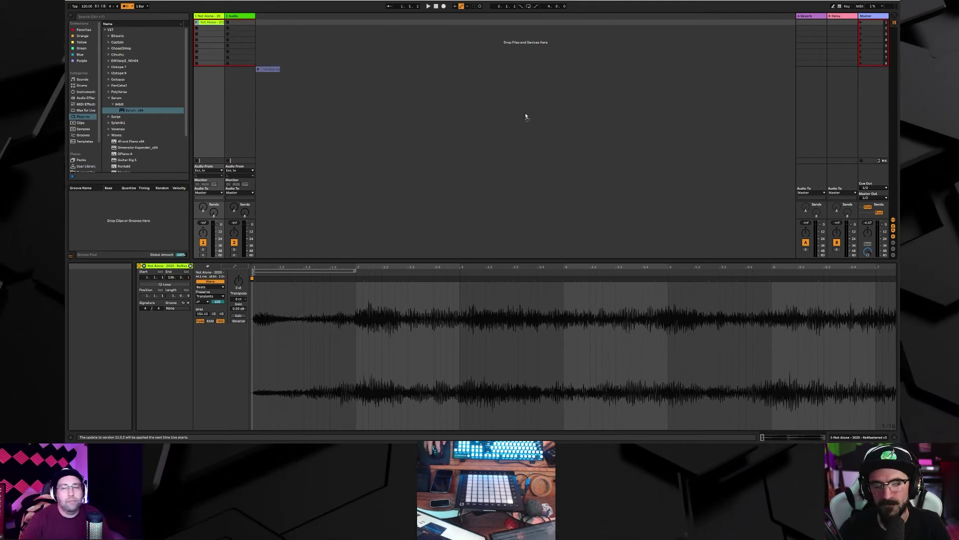
Step: Place the "mookah-poop v3 - pre-vox" audio in the first slot of the second audio track
drag(525, 117, 246, 23)
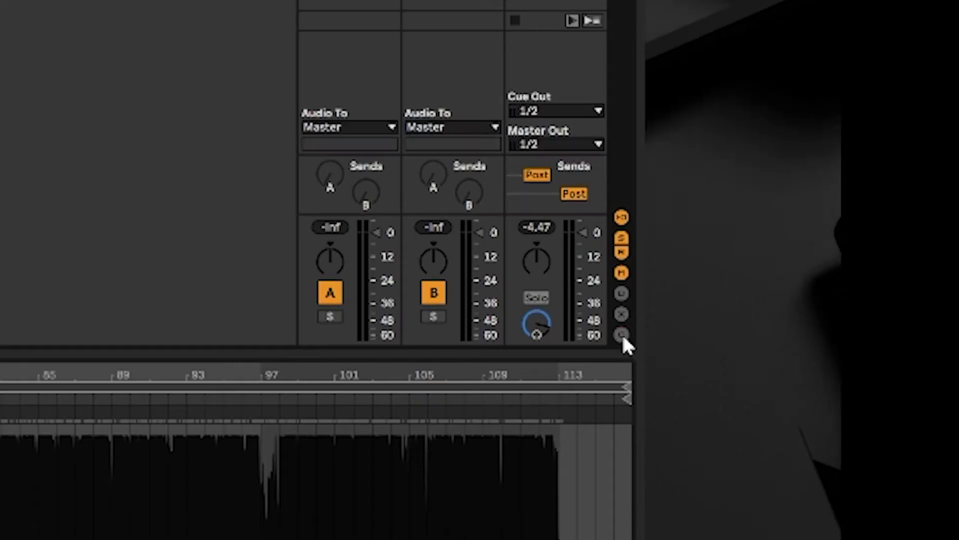
Step: Show the crossfader section in the Session mixer
click(622, 313)
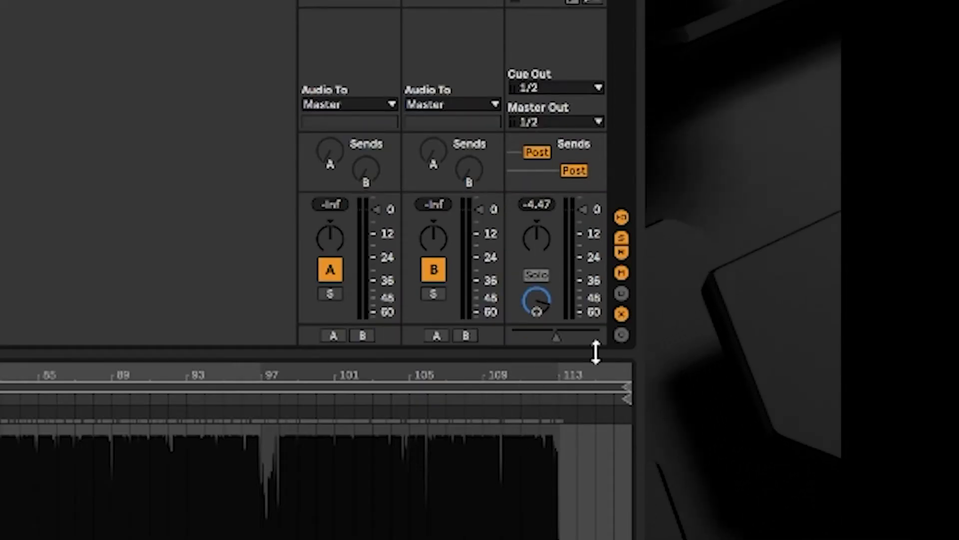
click(623, 311)
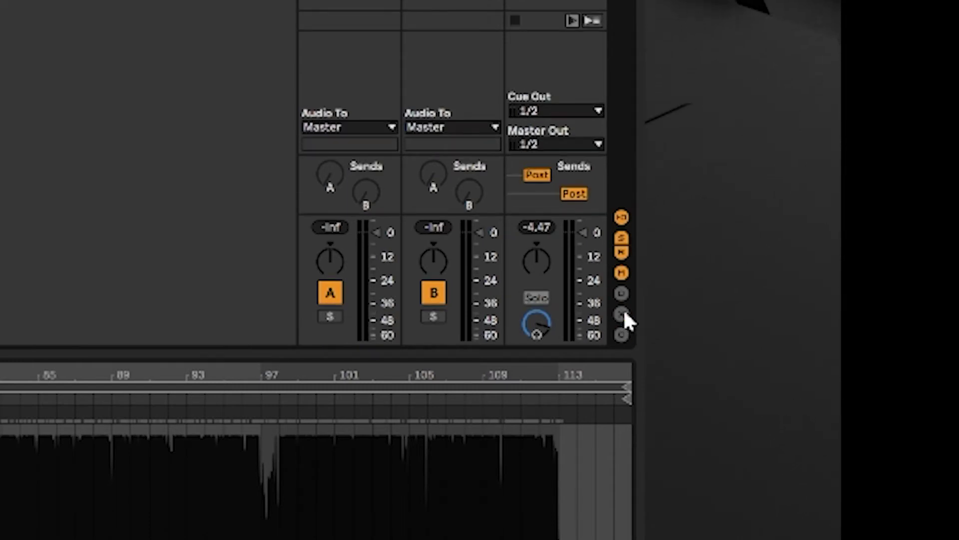
click(622, 310)
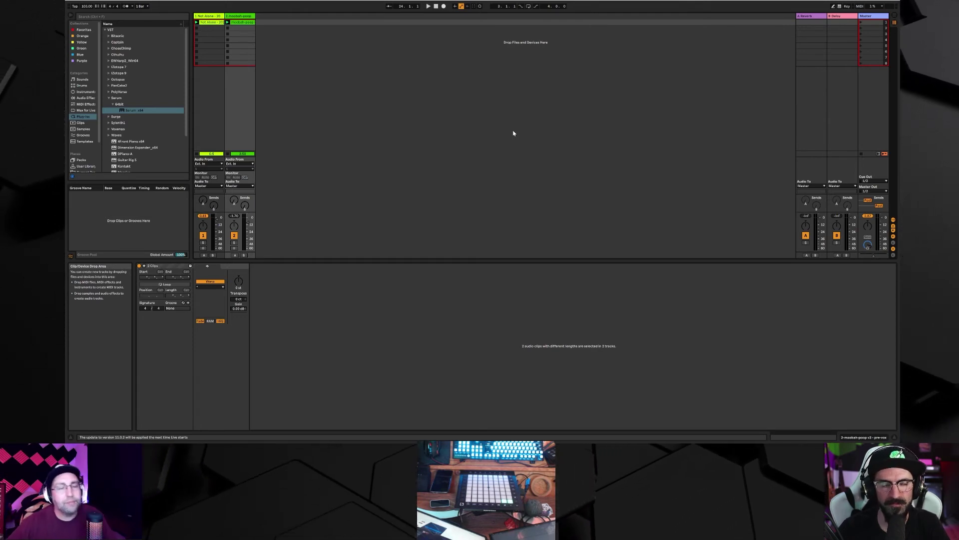
Step: Switch to the Arrangement view and return both audio tracks to arrangement playback
click(665, 117)
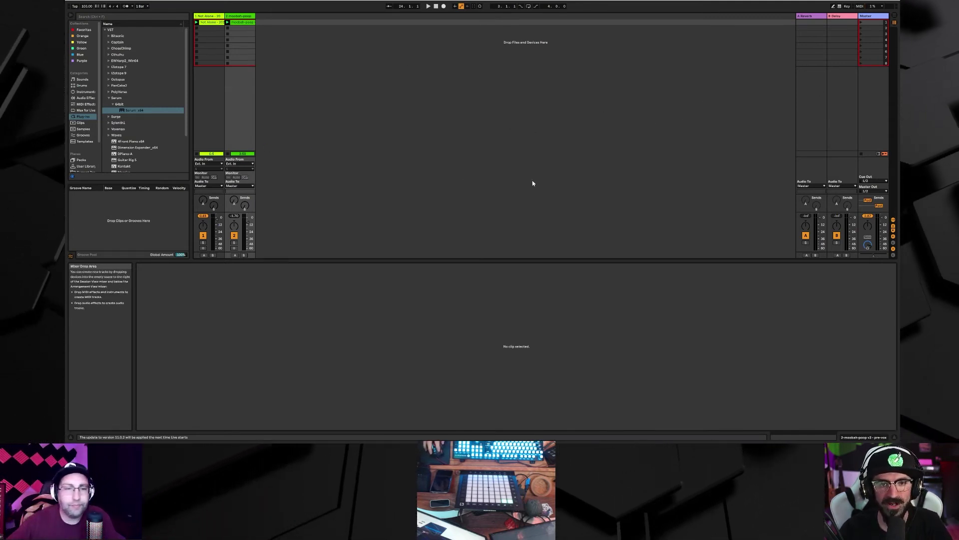
key(Tab)
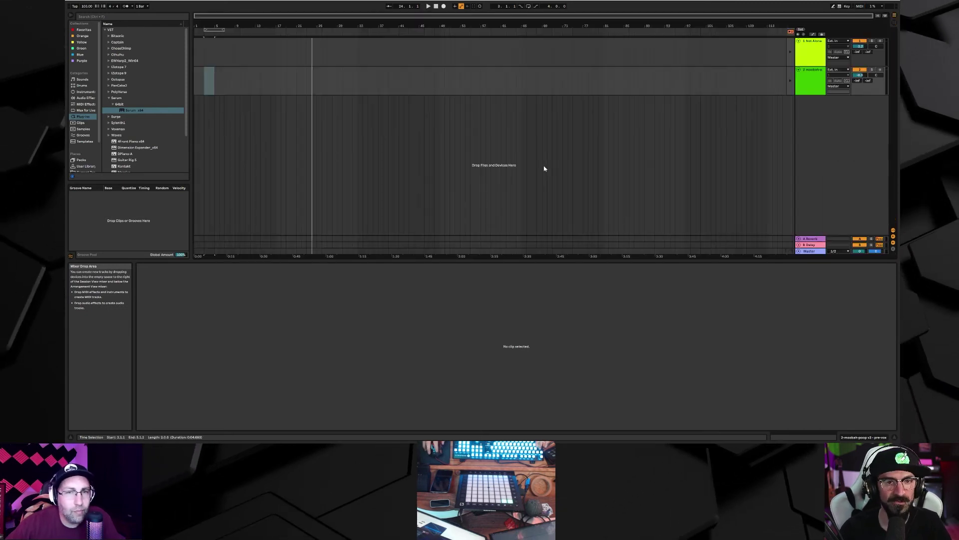
click(790, 52)
click(790, 80)
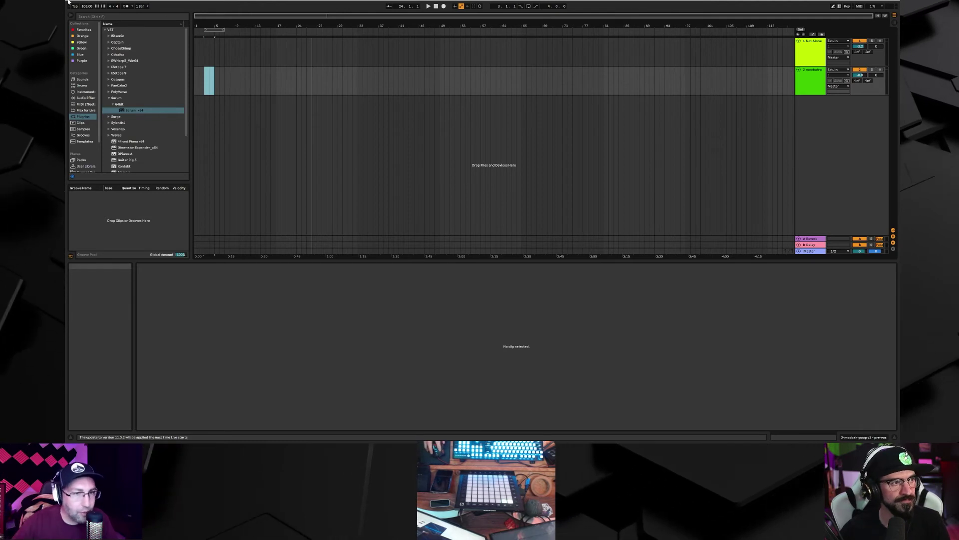
Step: Open the recent "Winter Ride 2.0" set without saving the untitled set
key(alt+f)
mouse_move(103, 22)
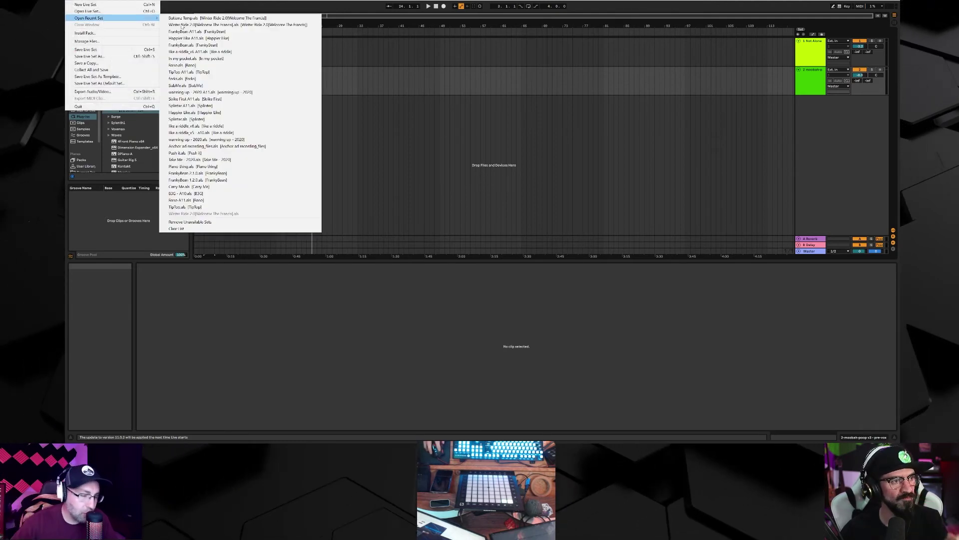
click(222, 25)
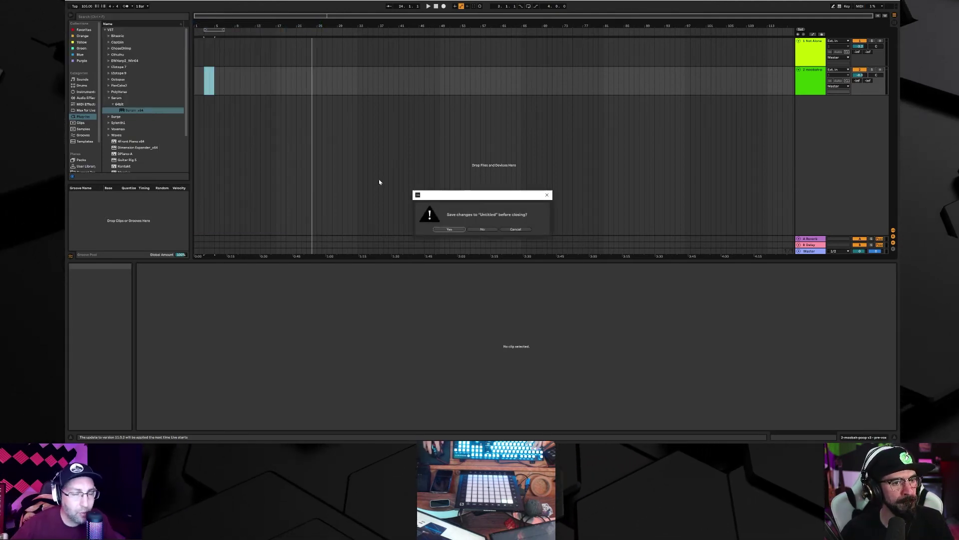
click(492, 230)
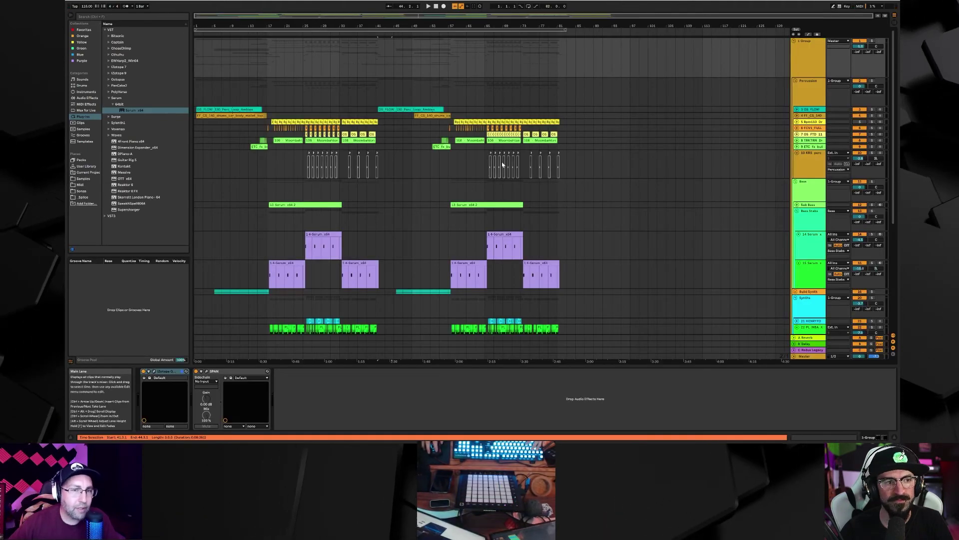
Step: Replace the missing percussion sample with "KRS percussion loop dancehall 04 122.wav" and close the missing media files list
click(165, 437)
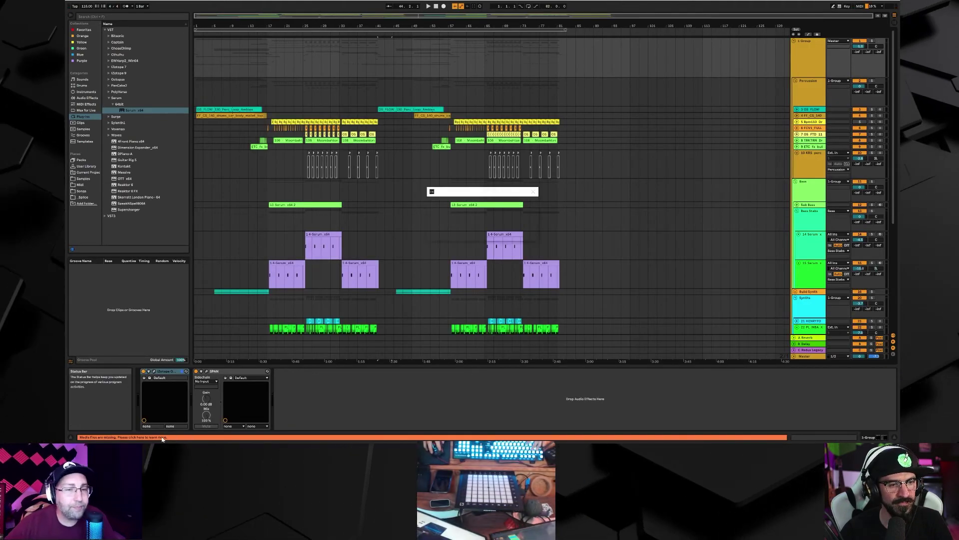
click(810, 46)
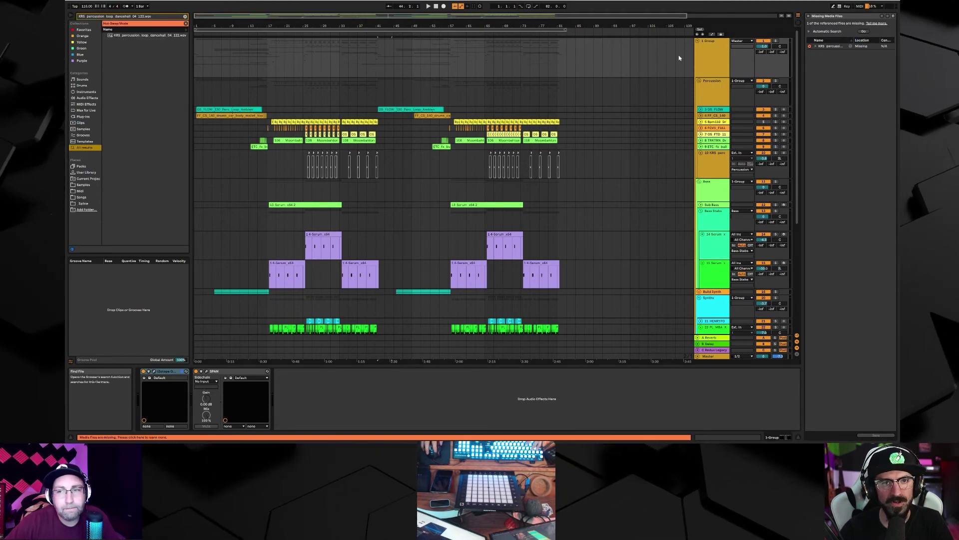
double_click(175, 36)
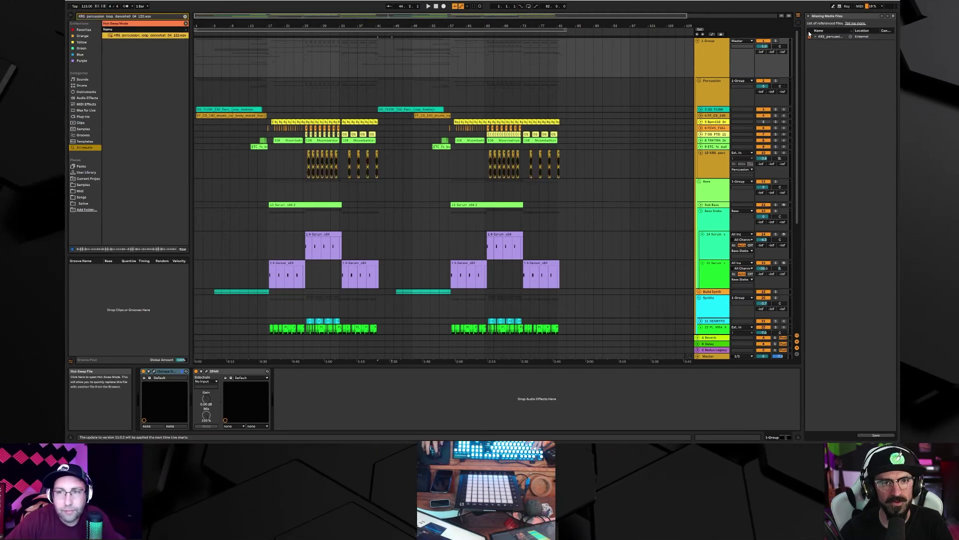
click(809, 16)
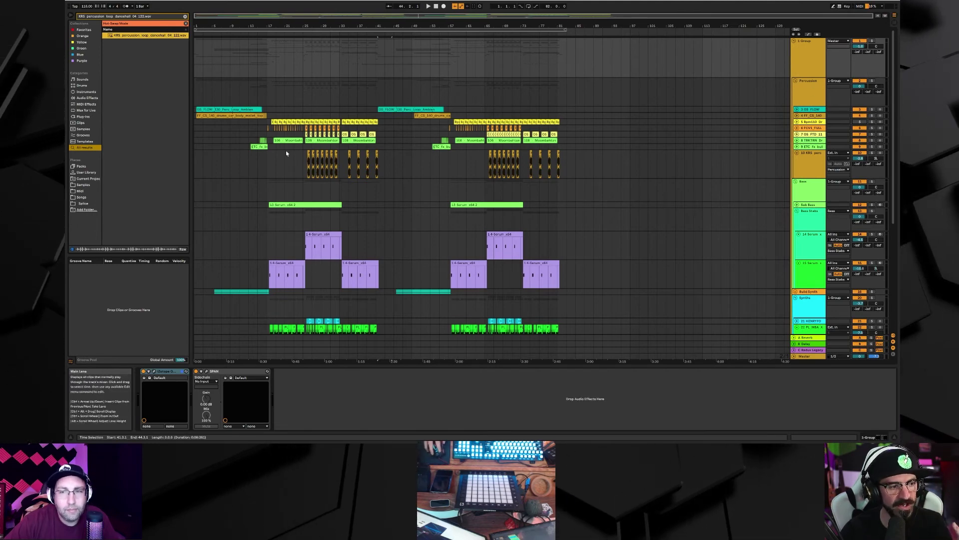
Step: Examine the track groups and clip layout across the song's full arrangement, from percussion and bass to synths and FX
scroll(286, 154, down, 6)
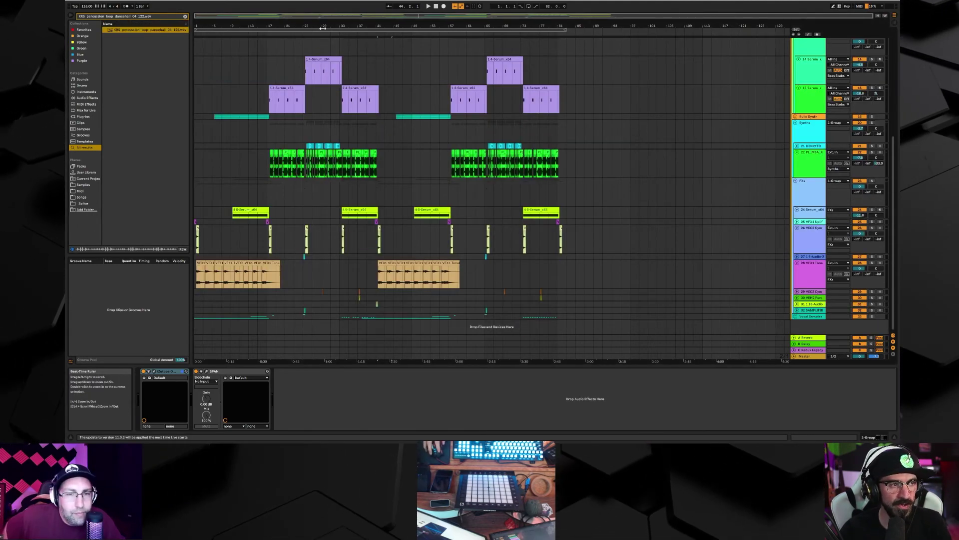
scroll(436, 210, up, 2)
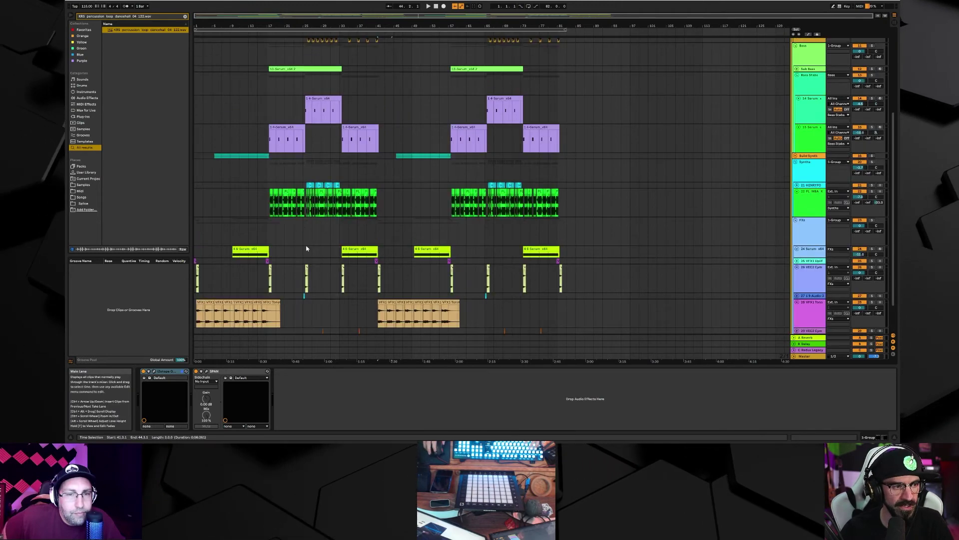
scroll(445, 229, up, 6)
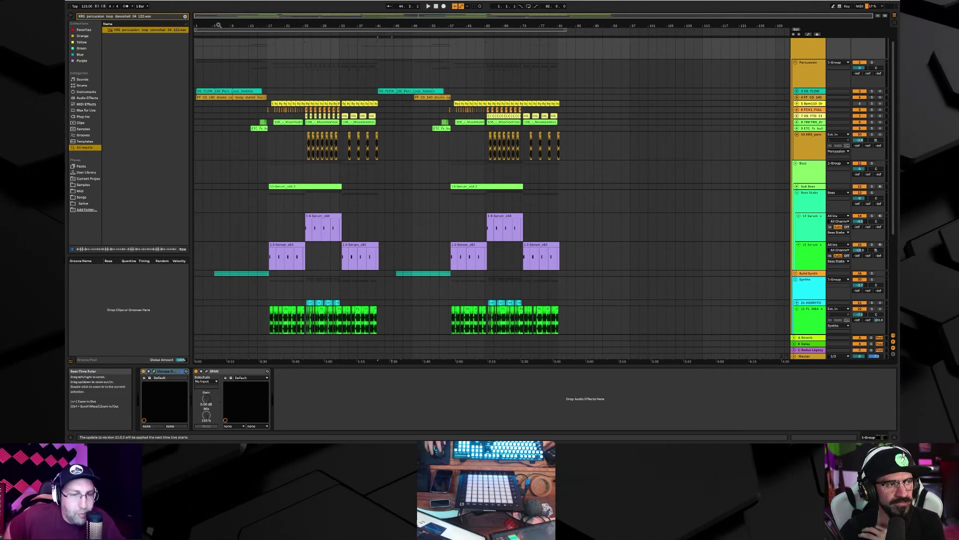
mouse_move(218, 25)
mouse_down()
mouse_move(219, 80)
mouse_move(220, 40)
mouse_up()
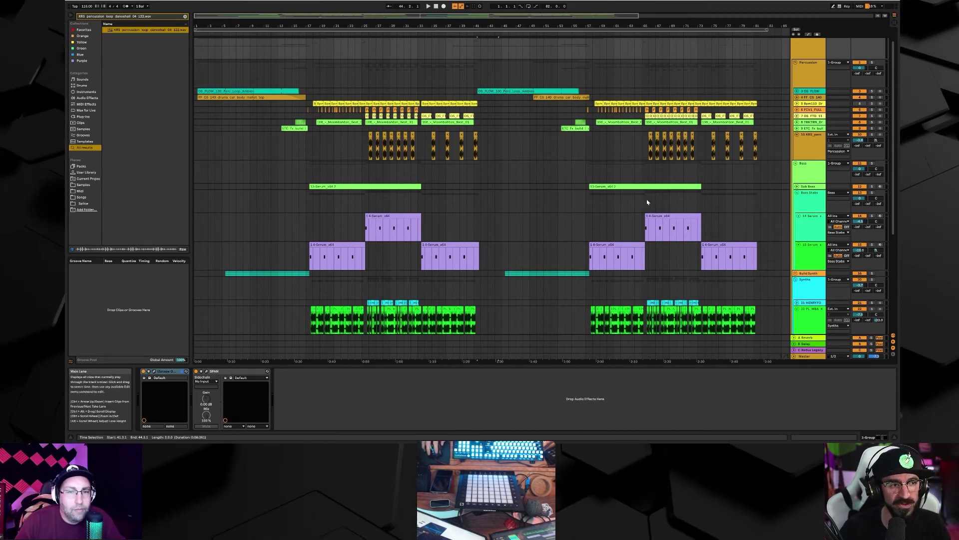
scroll(638, 155, down, 3)
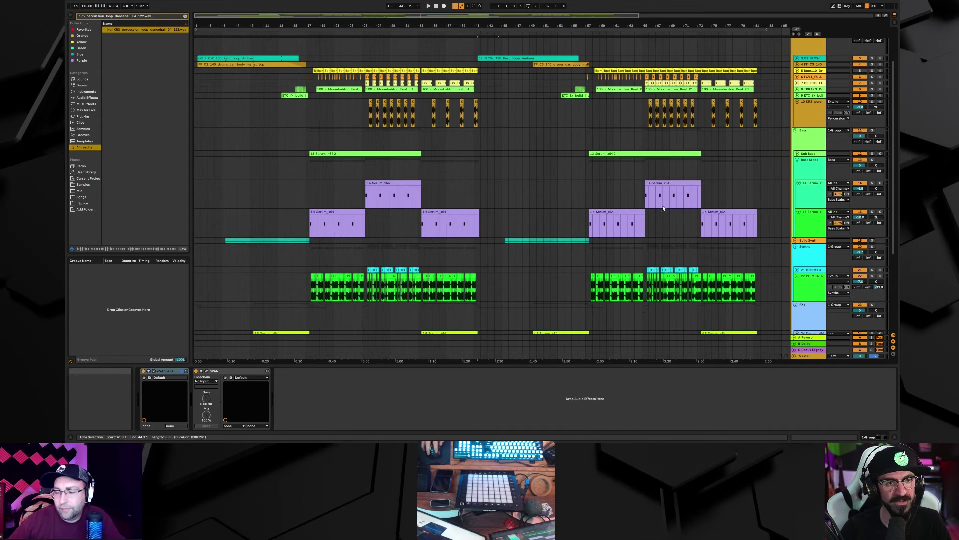
scroll(612, 197, down, 1)
scroll(612, 196, down, 1)
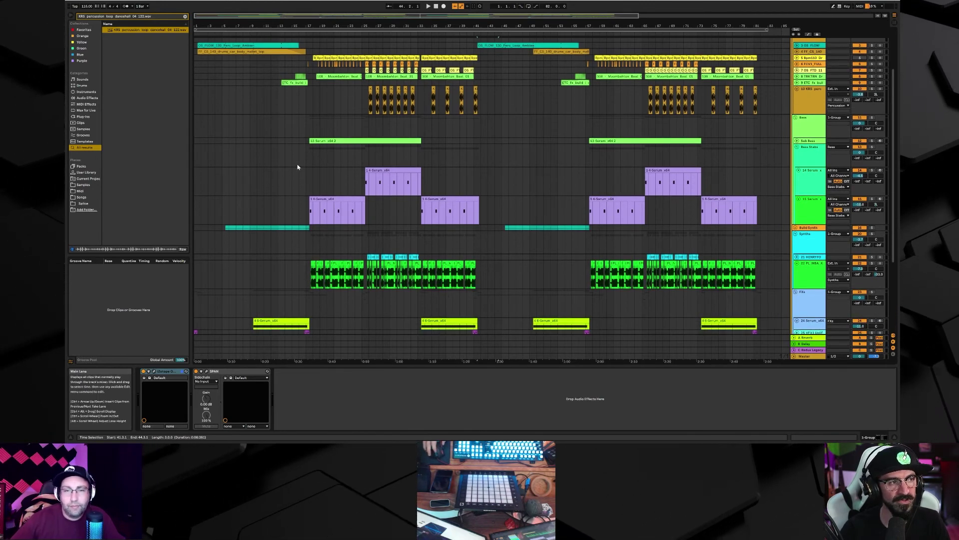
scroll(298, 167, up, 2)
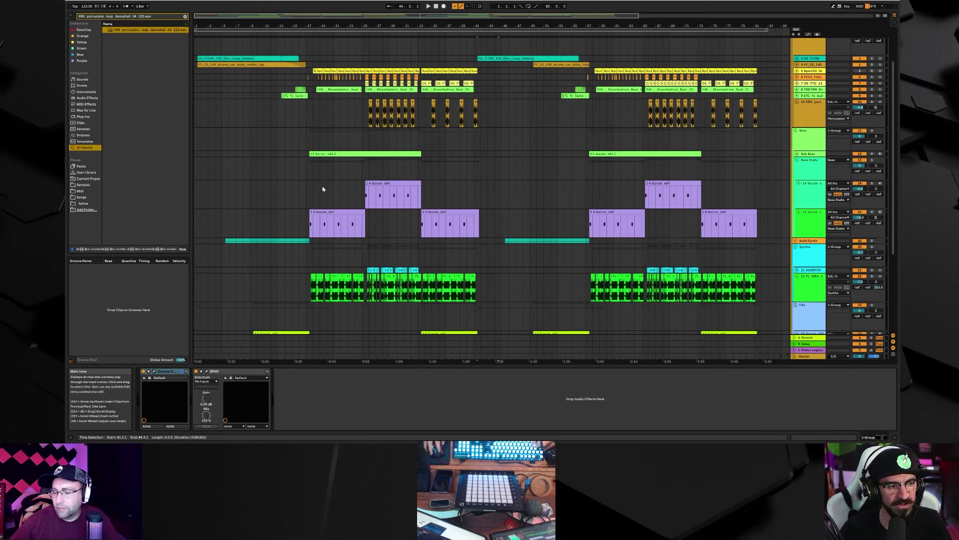
scroll(552, 135, down, 2)
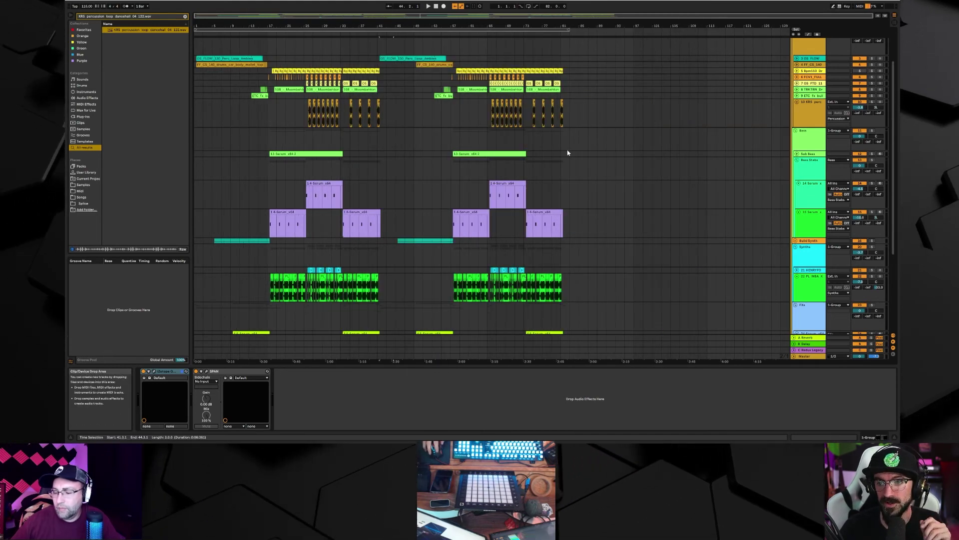
scroll(573, 273, down, 2)
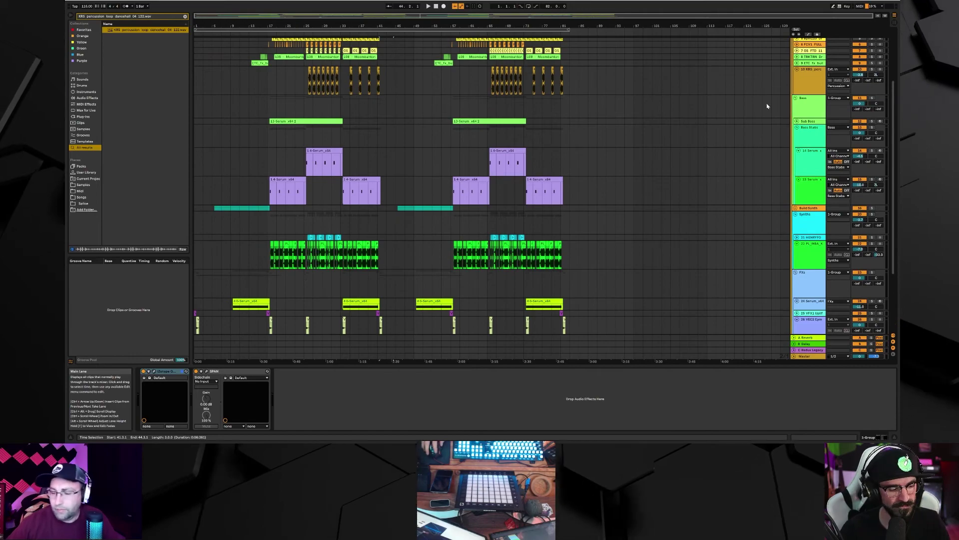